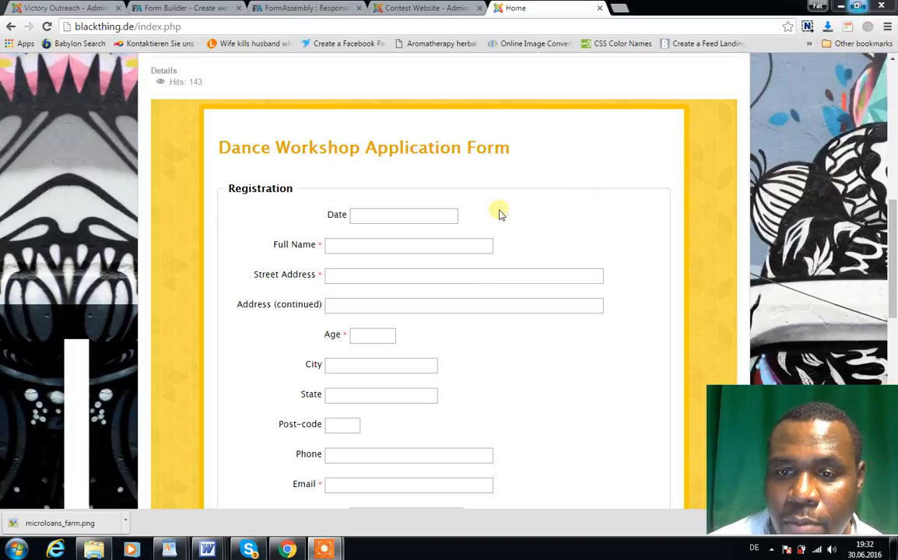
Step: Set the Date field of the Dance Workshop Application Form to 6/24/2016 using the calendar
{"action": "left_click", "coordinate": [445, 223]}
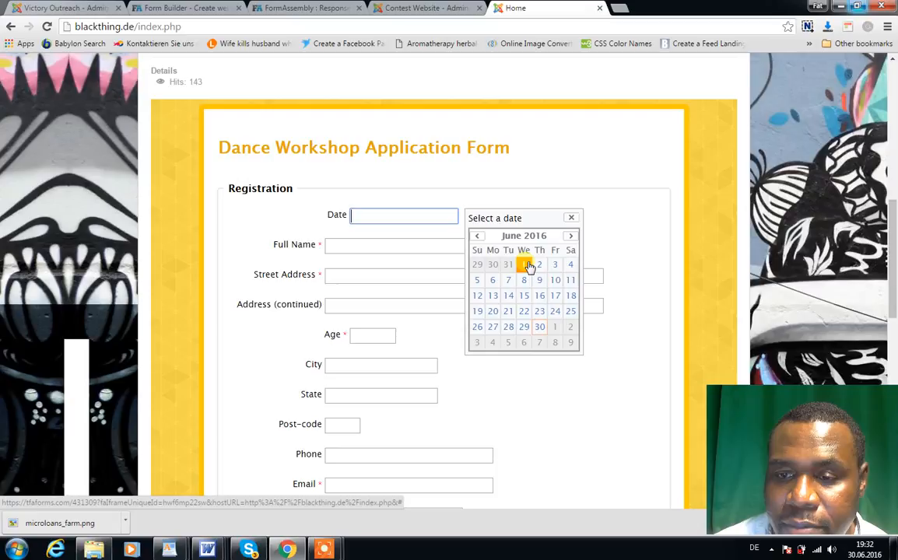
{"action": "left_click", "coordinate": [494, 280]}
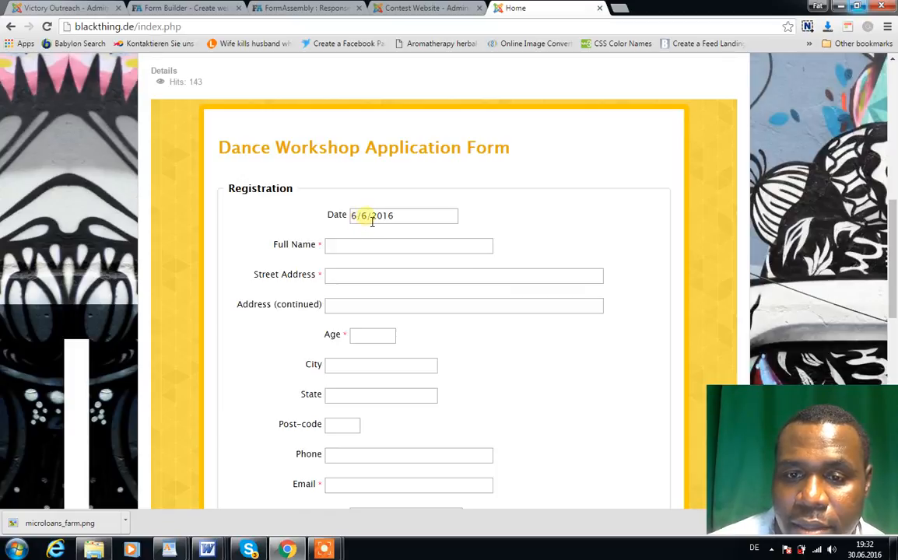
{"action": "left_click", "coordinate": [370, 221]}
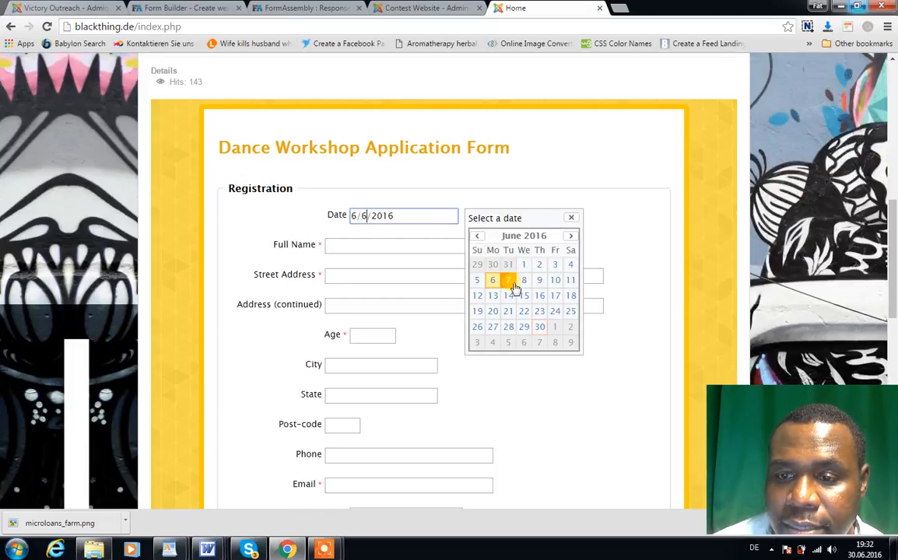
{"action": "left_click", "coordinate": [555, 310]}
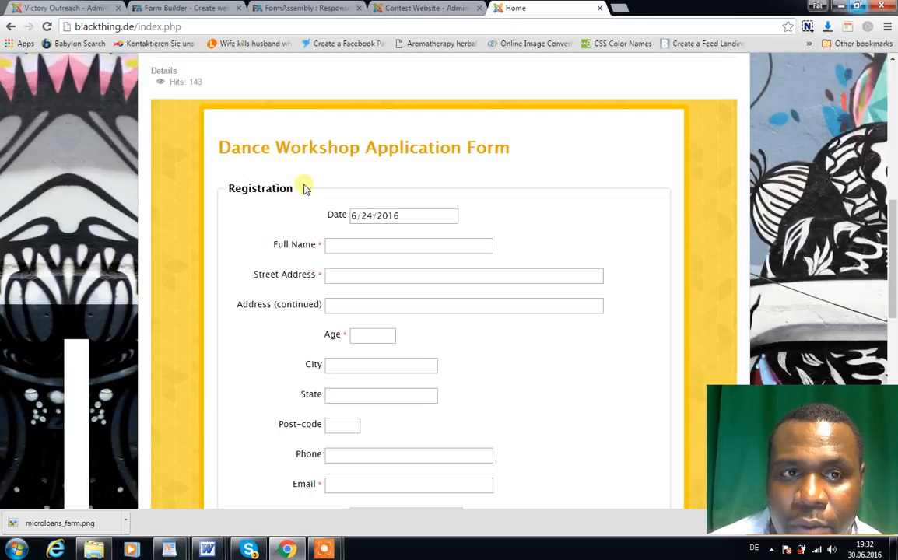
{"action": "left_click", "coordinate": [166, 8]}
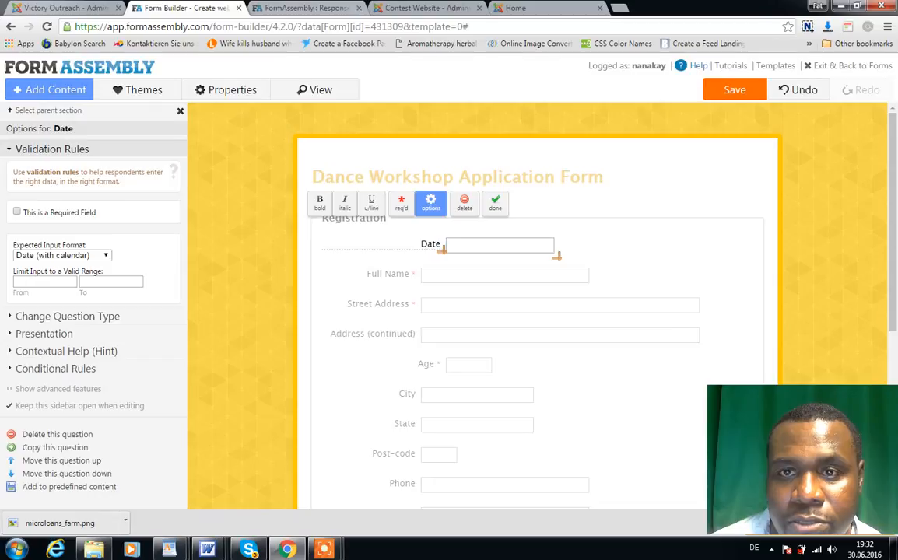
{"action": "left_click", "coordinate": [381, 8]}
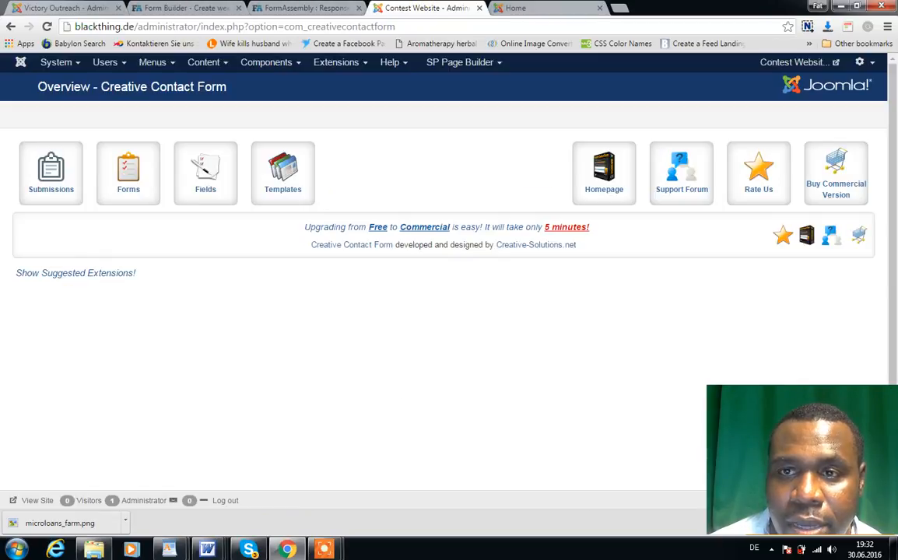
{"action": "left_click", "coordinate": [502, 8]}
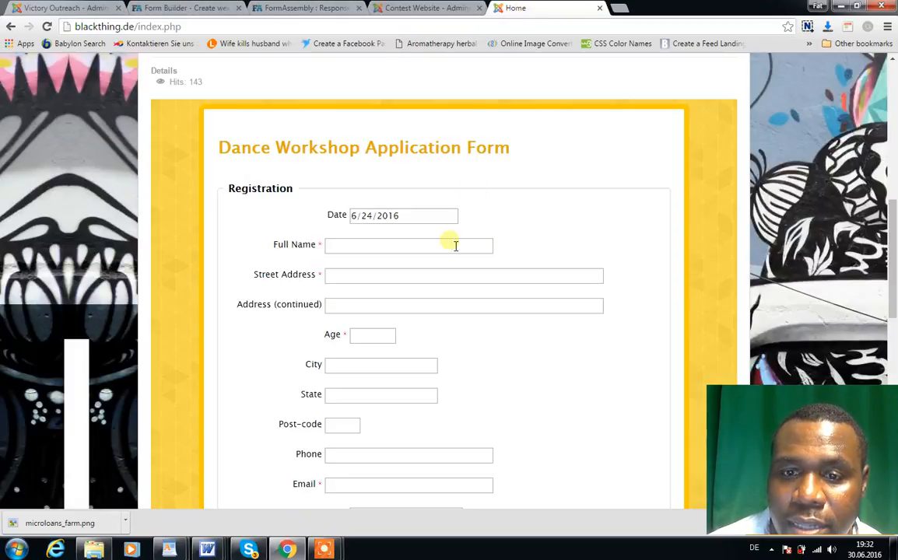
Step: Fill in the applicant's full name and street address in the registration section, leaving the continued address line blank
{"action": "left_click", "coordinate": [382, 250]}
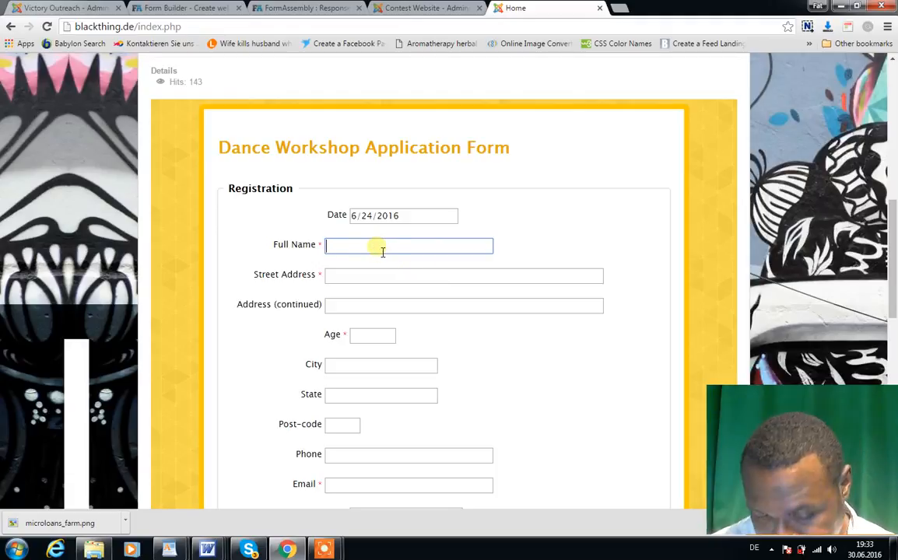
{"action": "type", "text": "sam"}
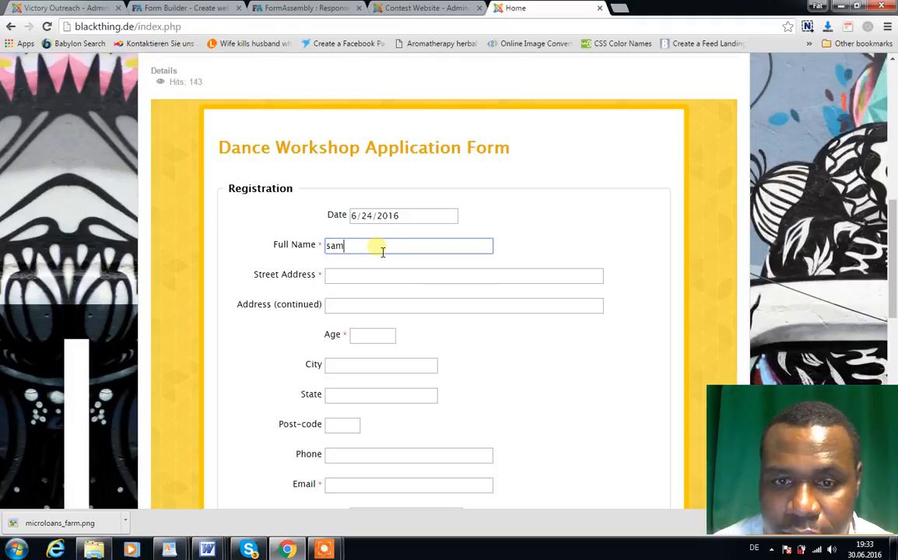
{"action": "type", "text": "uel doe"}
{"action": "key", "text": "Tab"}
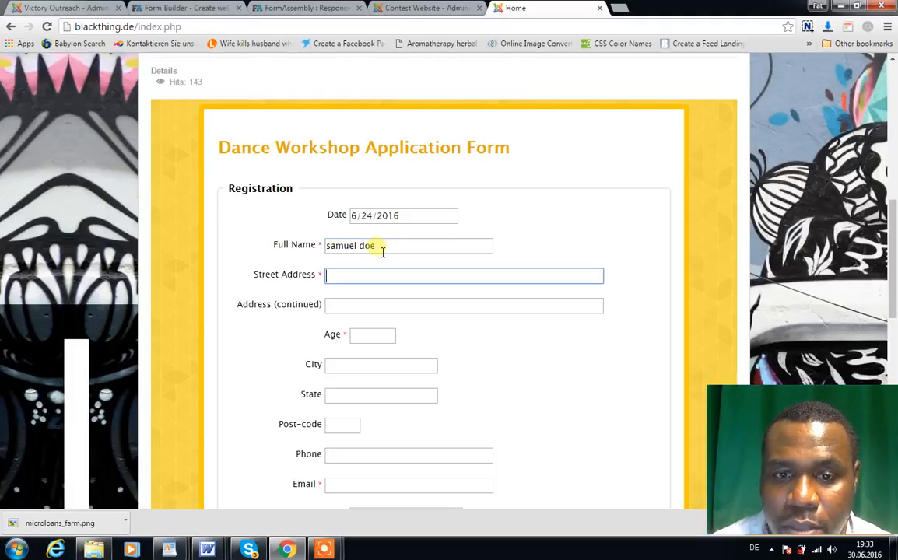
{"action": "type", "text": "doe"}
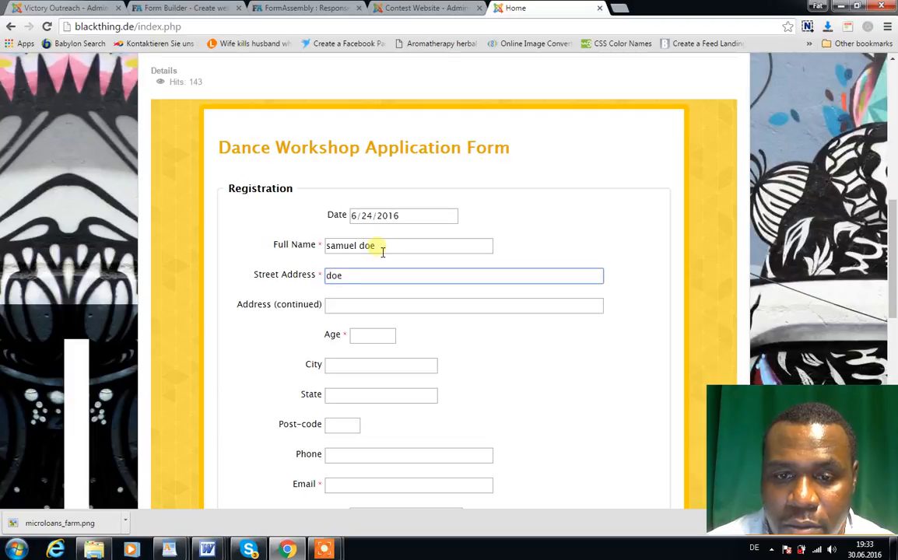
{"action": "type", "text": " 1234"}
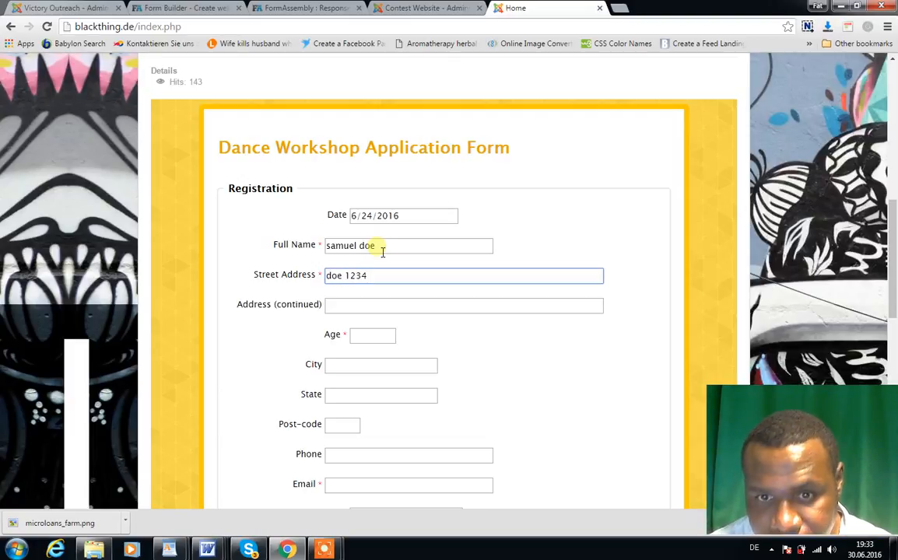
{"action": "key", "text": "Tab"}
{"action": "key", "text": "Tab"}
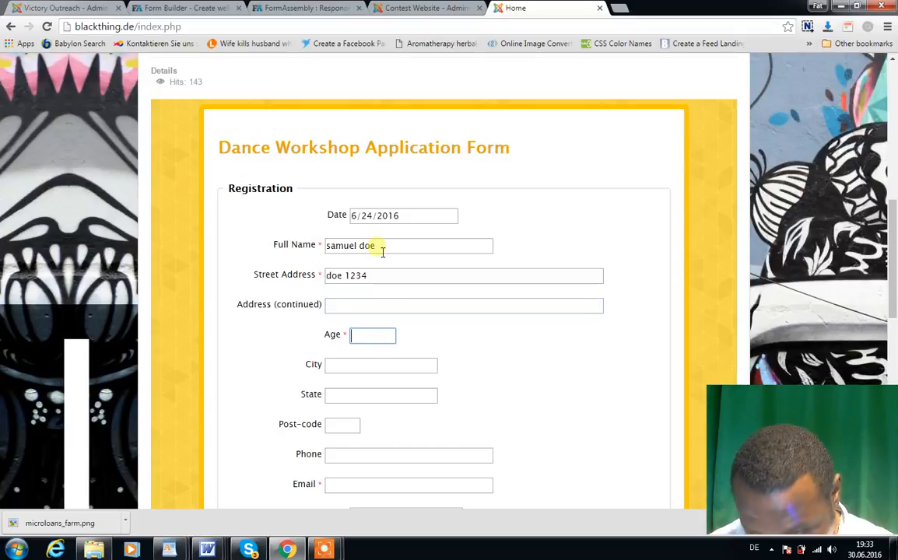
Step: Enter 23 as the applicant's age and berlin as both the city and the state
{"action": "type", "text": "23"}
{"action": "key", "text": "Tab"}
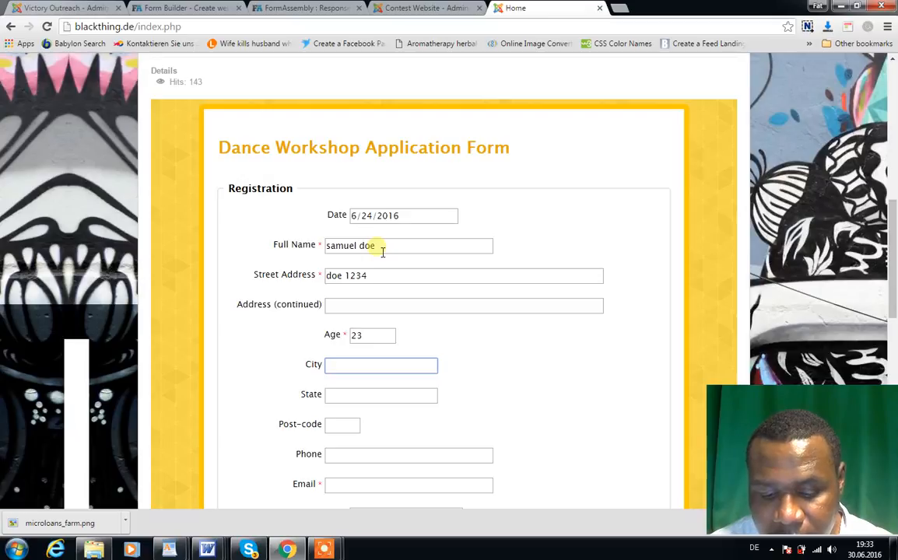
{"action": "type", "text": "columbus"}
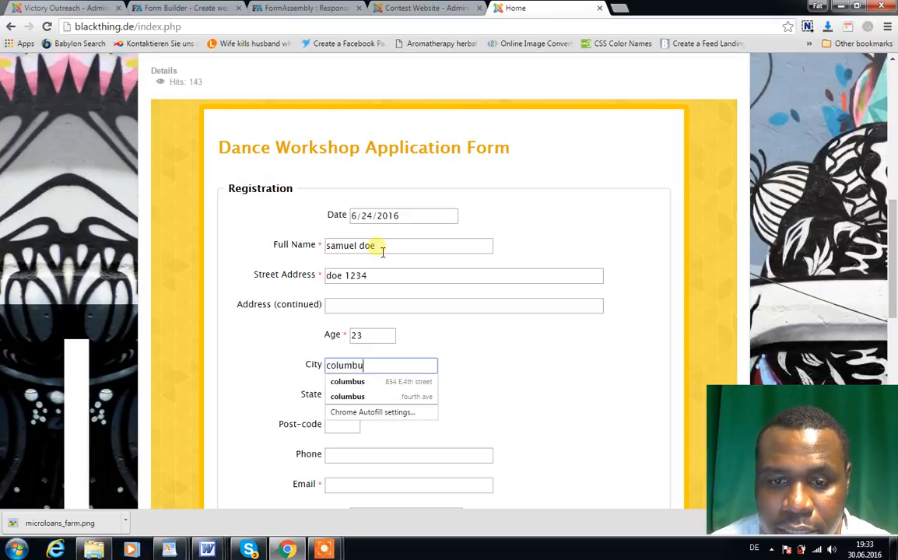
{"action": "key", "text": "BackSpace"}
{"action": "key", "text": "BackSpace"}
{"action": "key", "text": "BackSpace"}
{"action": "key", "text": "BackSpace"}
{"action": "key", "text": "BackSpace"}
{"action": "key", "text": "BackSpace"}
{"action": "key", "text": "BackSpace"}
{"action": "type", "text": "berlin"}
{"action": "key", "text": "Tab"}
{"action": "type", "text": "berlin"}
{"action": "key", "text": "Tab"}
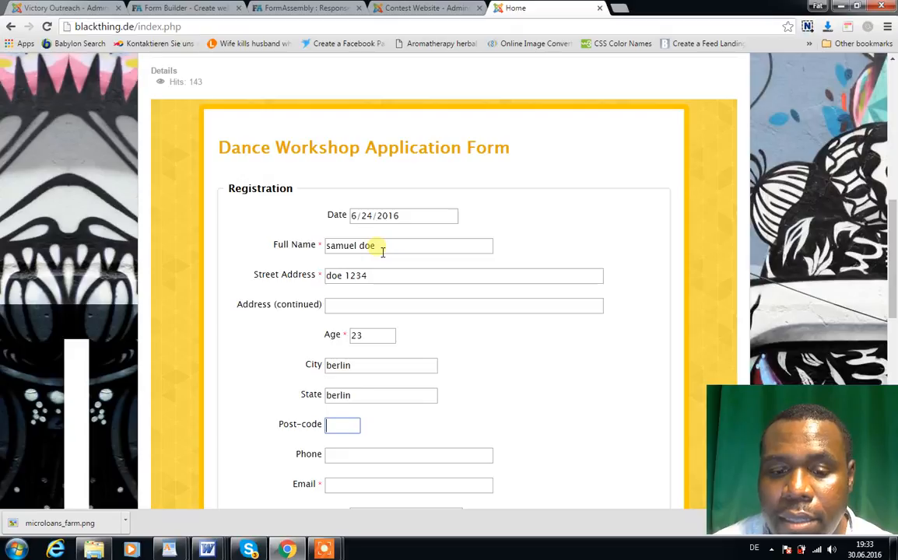
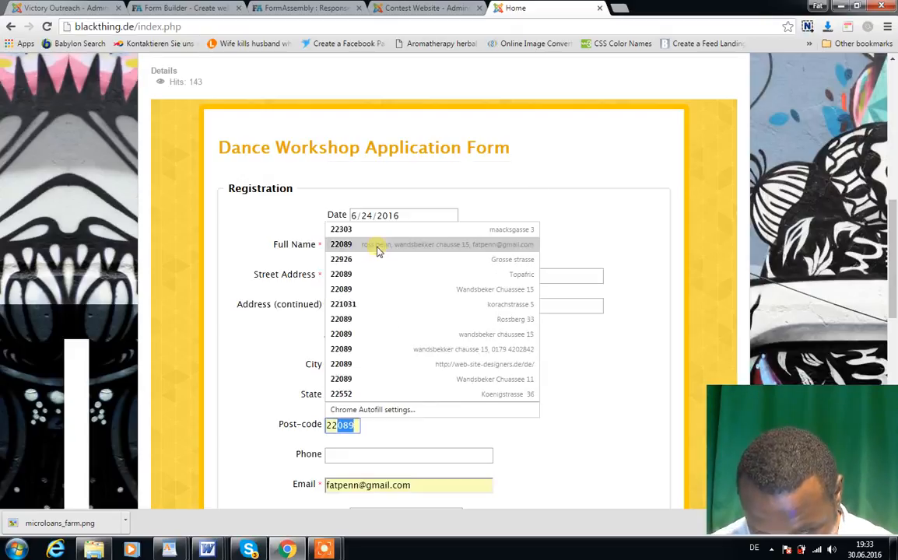
Step: Fill in the applicant's post-code and phone number without accepting any autofill suggestion
{"action": "key", "text": "Escape"}
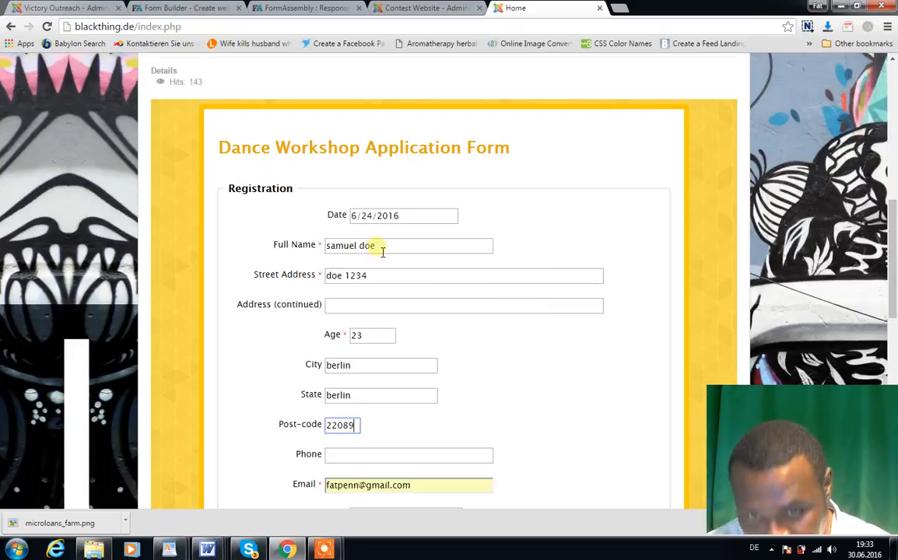
{"action": "key", "text": "Tab"}
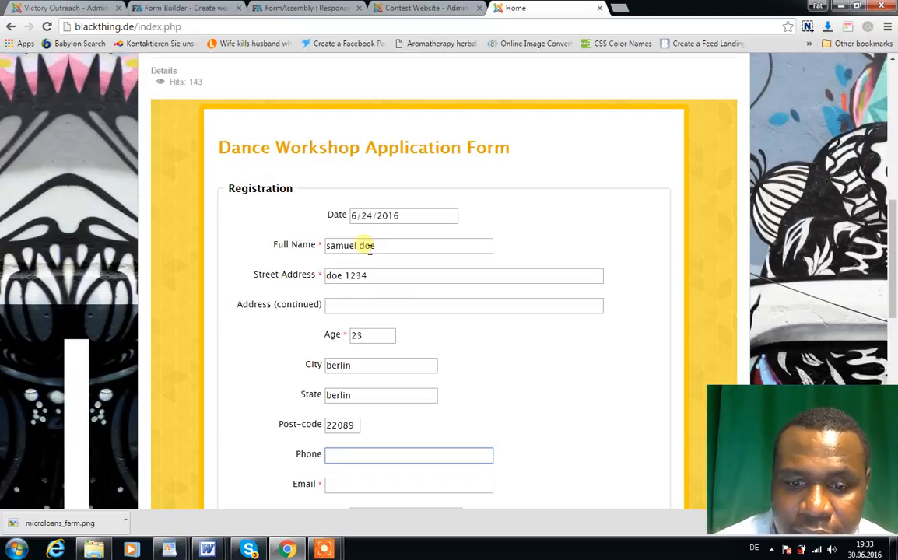
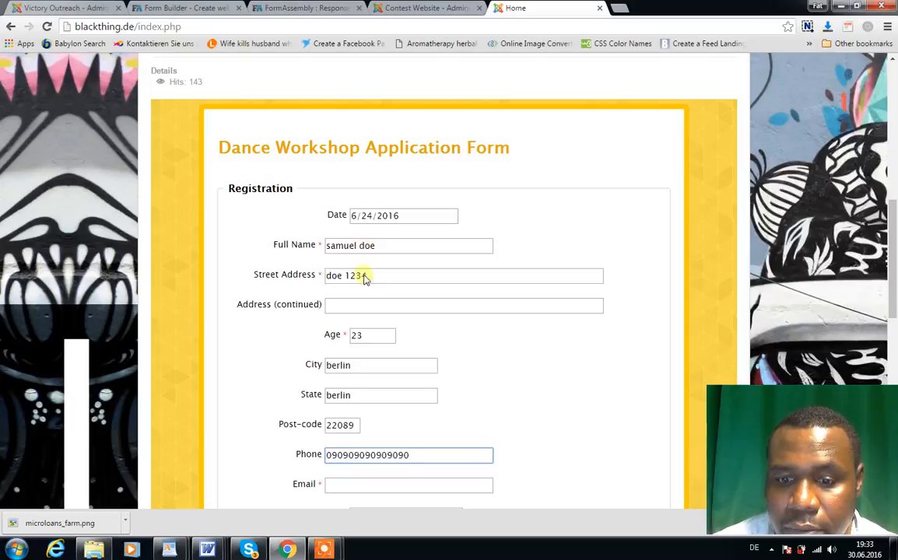
Step: Fill in the applicant's email with the web-site-designers.de address suggested by autofill
{"action": "left_click", "coordinate": [396, 489]}
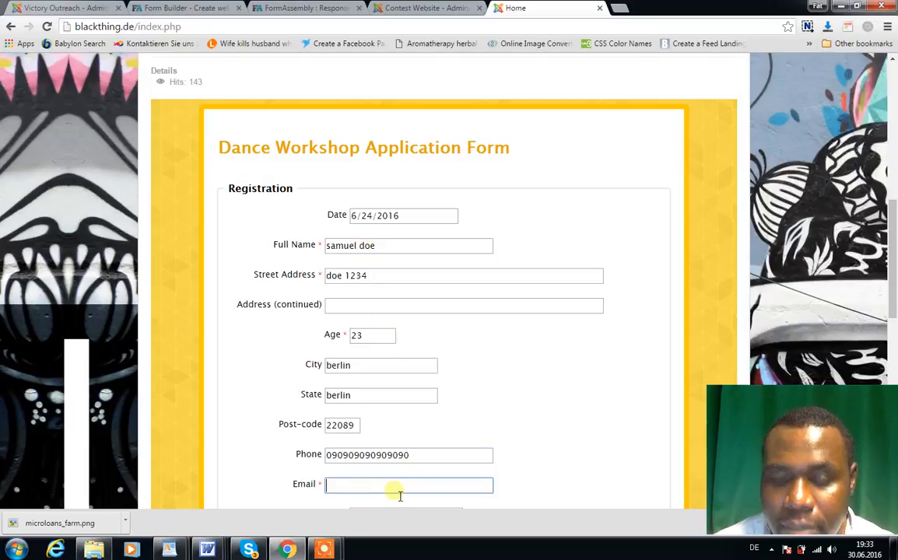
{"action": "type", "text": "in"}
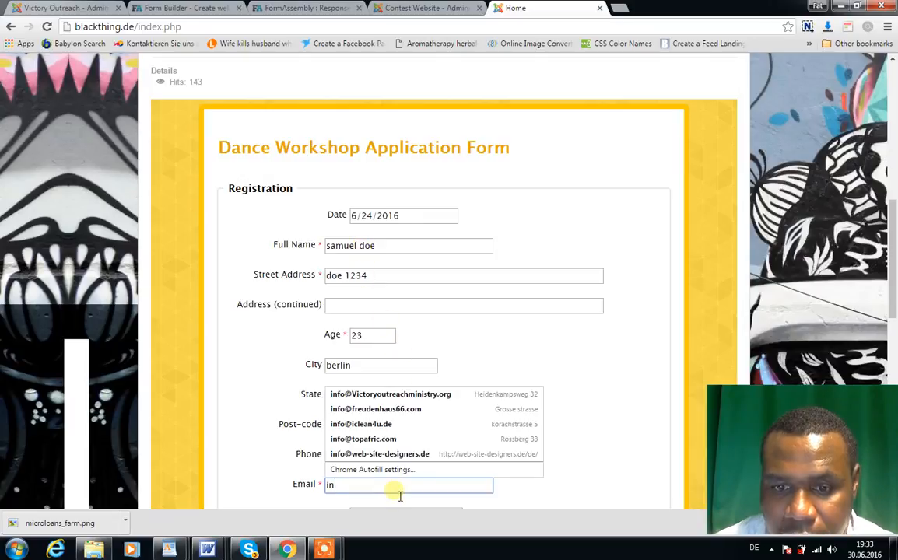
{"action": "left_click", "coordinate": [366, 455]}
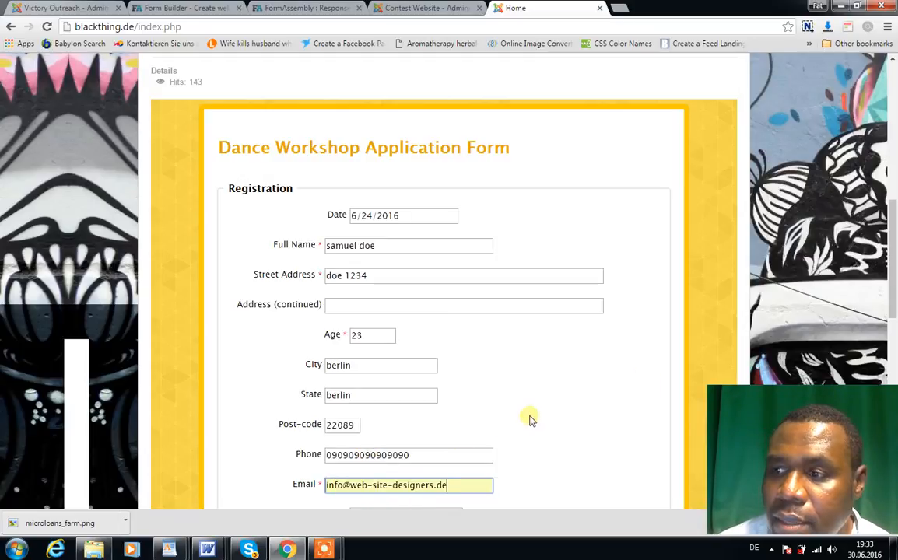
{"action": "scroll", "coordinate": [895, 306], "scroll_direction": "down", "scroll_amount": 3}
{"action": "scroll", "coordinate": [895, 306], "scroll_direction": "down", "scroll_amount": 2}
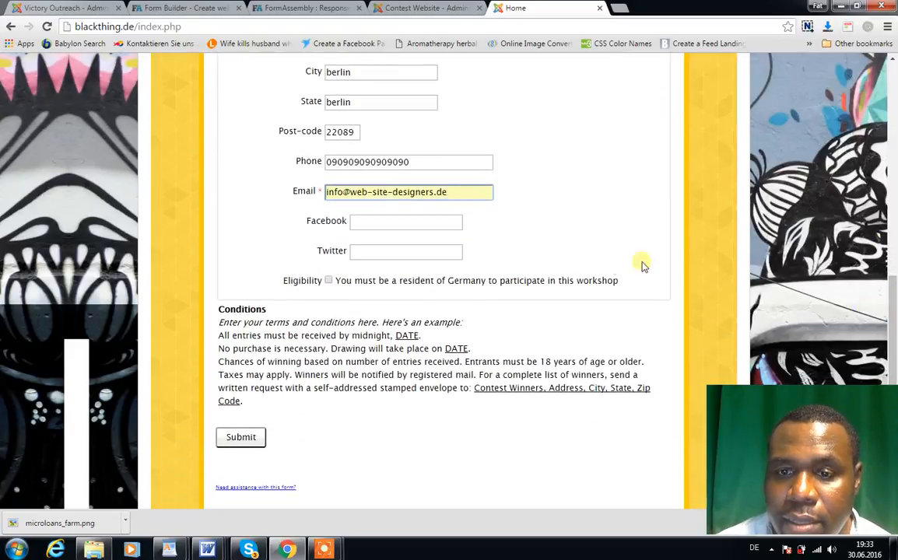
{"action": "left_click", "coordinate": [437, 232]}
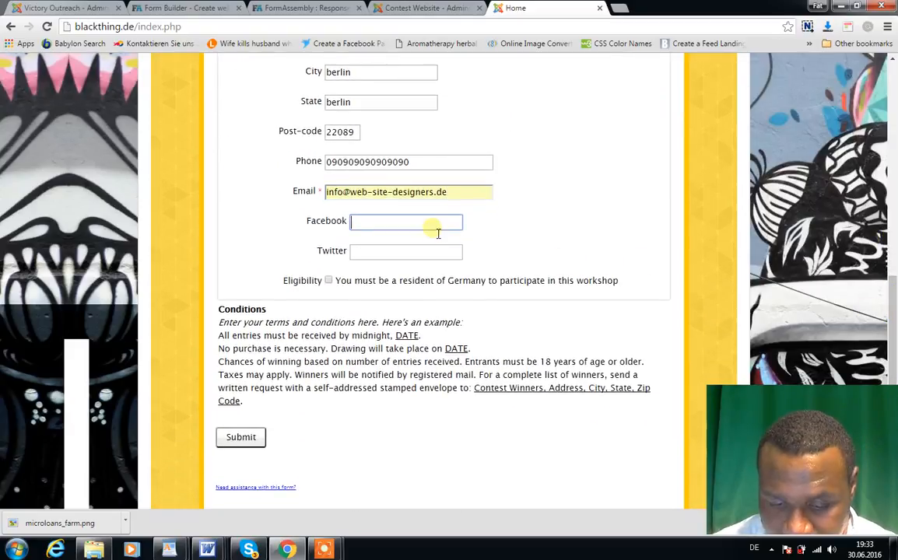
{"action": "type", "text": "lea"}
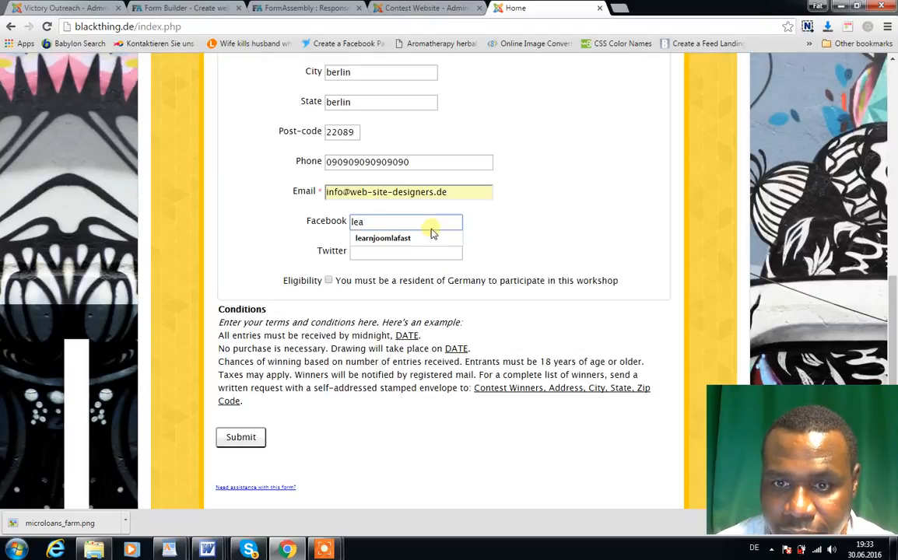
{"action": "left_click", "coordinate": [425, 238]}
{"action": "left_click", "coordinate": [417, 258]}
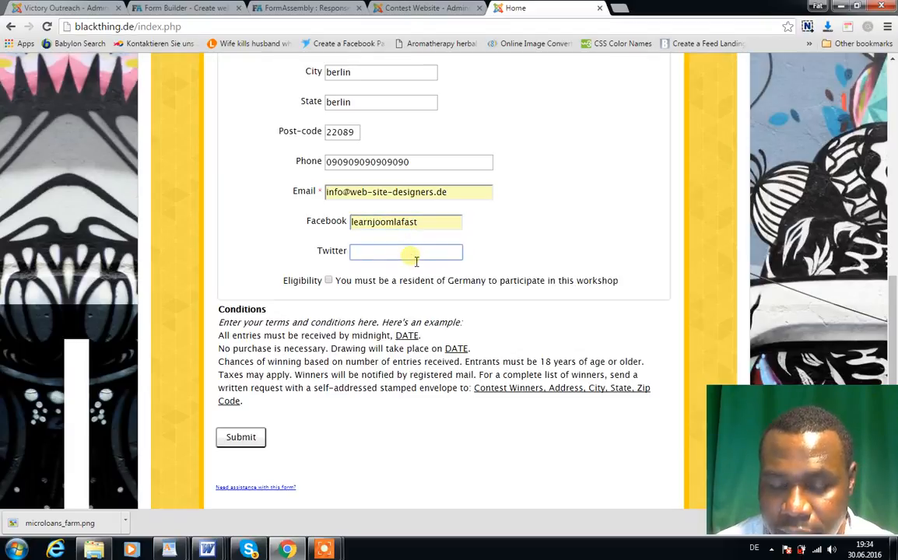
{"action": "type", "text": "@learn"}
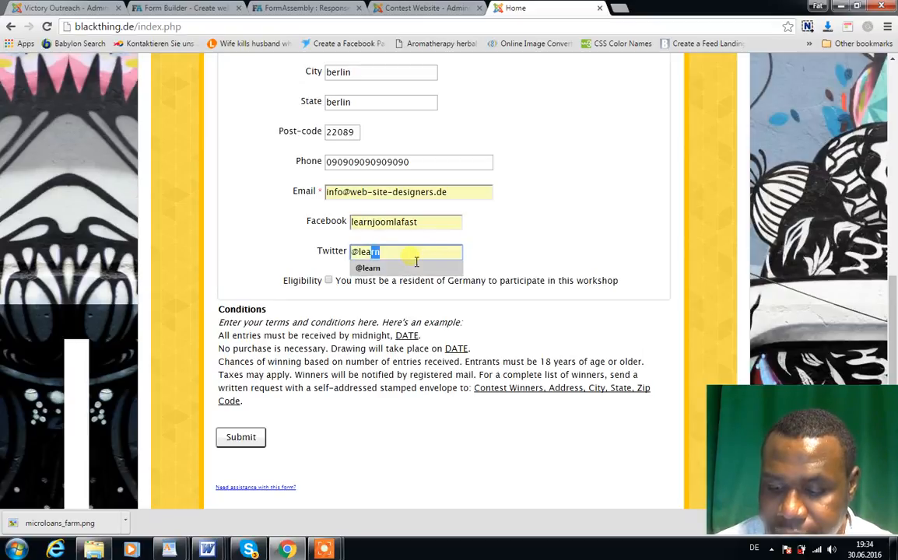
{"action": "left_click", "coordinate": [415, 268]}
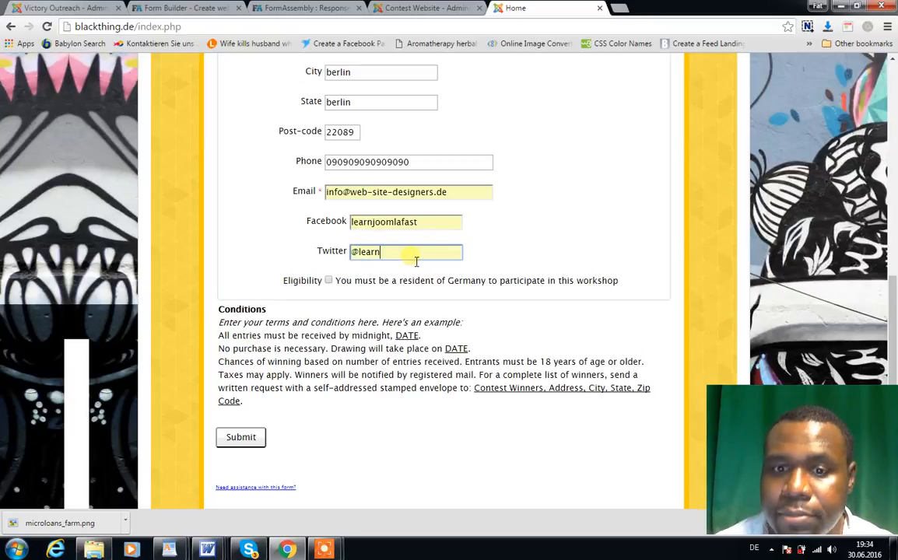
Step: Confirm the German residency eligibility condition and submit the application form
{"action": "left_click", "coordinate": [329, 282]}
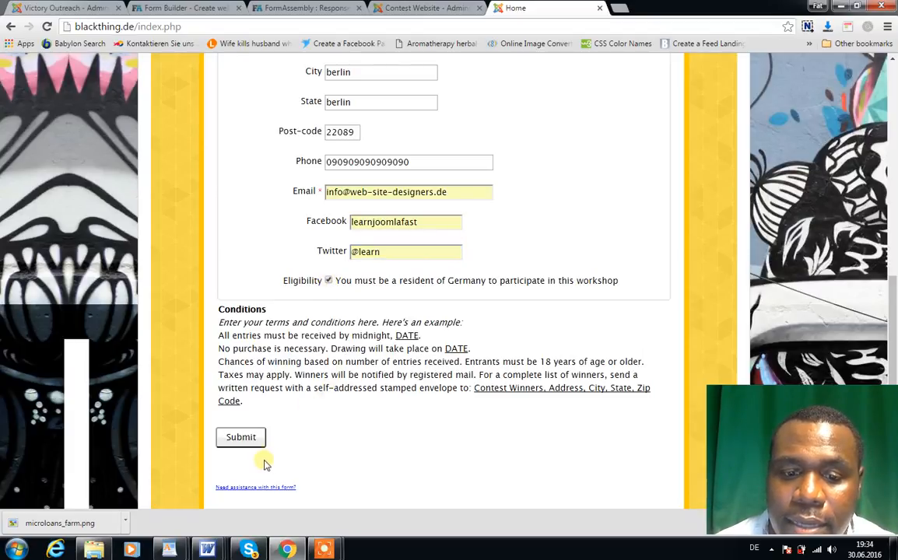
{"action": "left_click", "coordinate": [251, 441]}
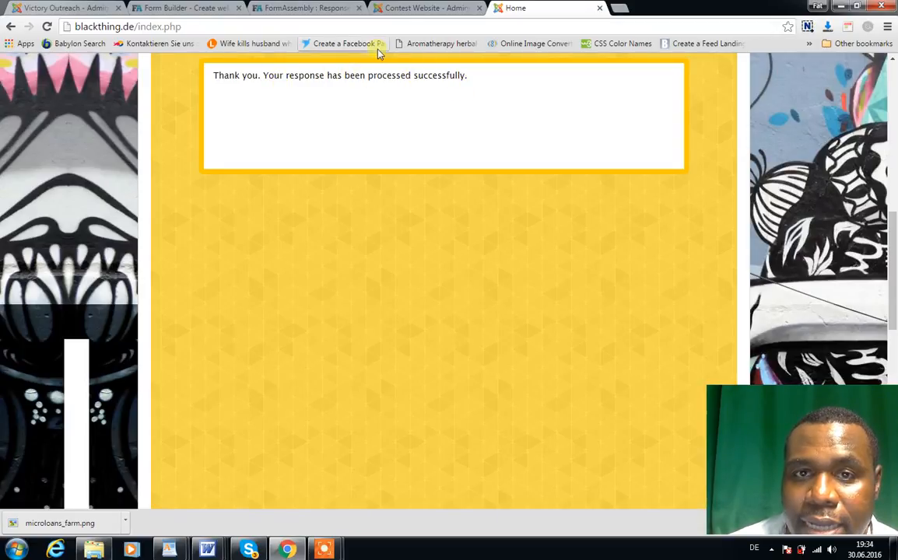
Step: Switch to FormAssembly's open response page and go back to the Dance Workshop form's report to check for the new submission
{"action": "left_click", "coordinate": [202, 8]}
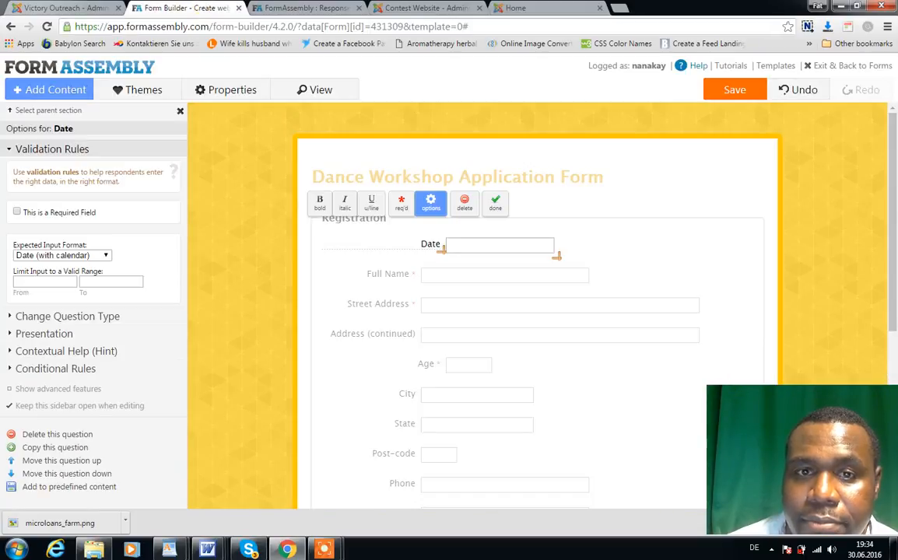
{"action": "left_click", "coordinate": [304, 8]}
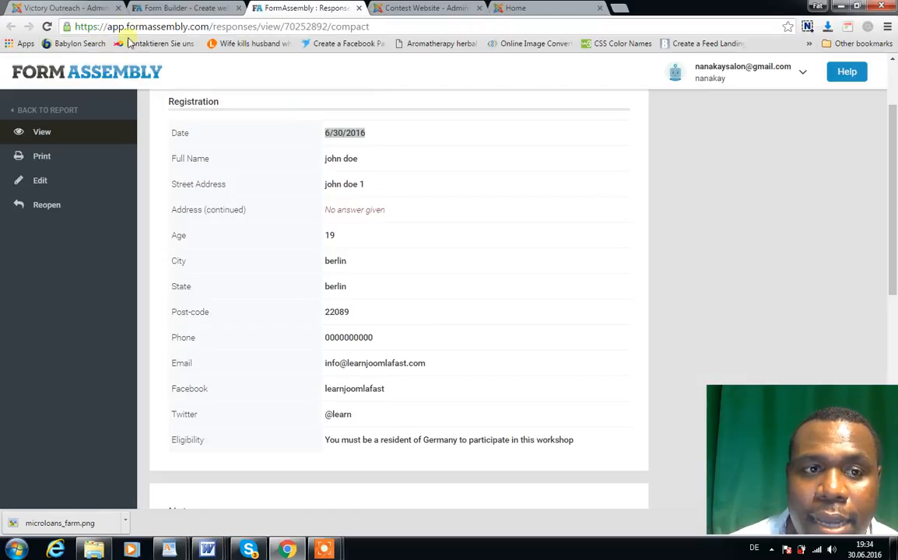
{"action": "left_click", "coordinate": [48, 110]}
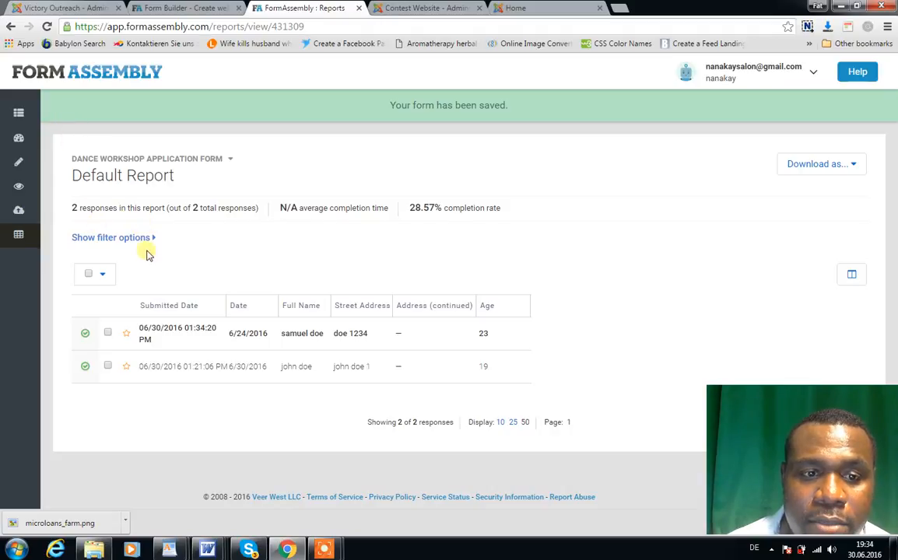
Step: Open the newest response in the Dance Workshop Application Form report and review all of its submitted answers
{"action": "left_click", "coordinate": [269, 340]}
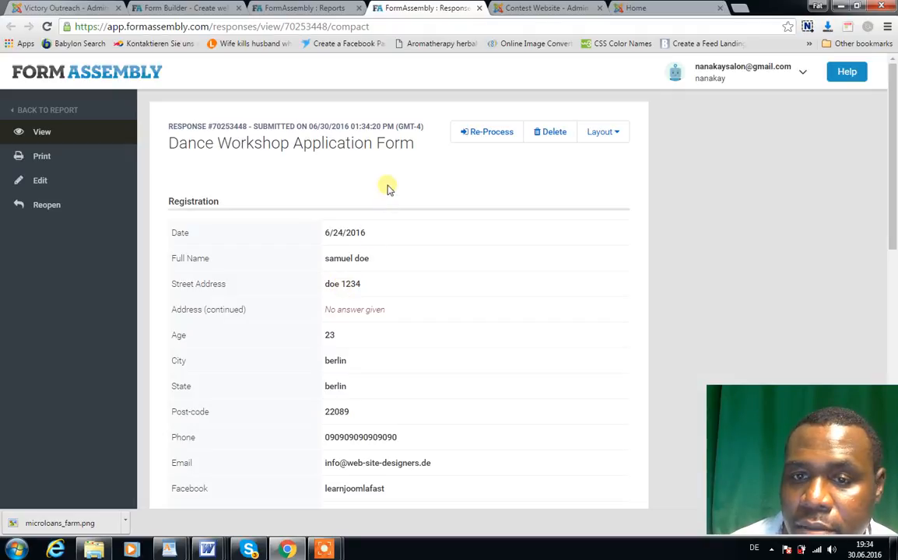
{"action": "scroll", "coordinate": [389, 189], "scroll_direction": "down", "scroll_amount": 2}
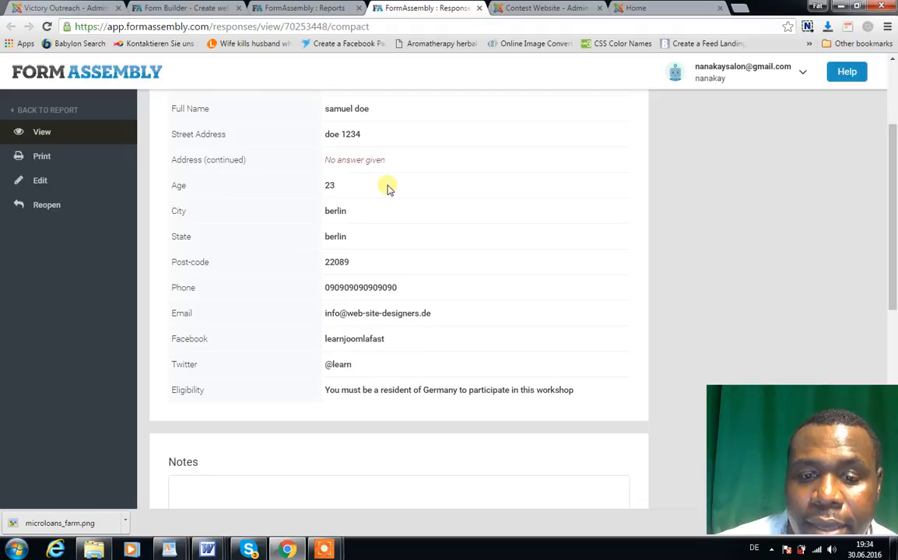
{"action": "scroll", "coordinate": [389, 189], "scroll_direction": "down", "scroll_amount": 1}
{"action": "scroll", "coordinate": [389, 189], "scroll_direction": "down", "scroll_amount": 1}
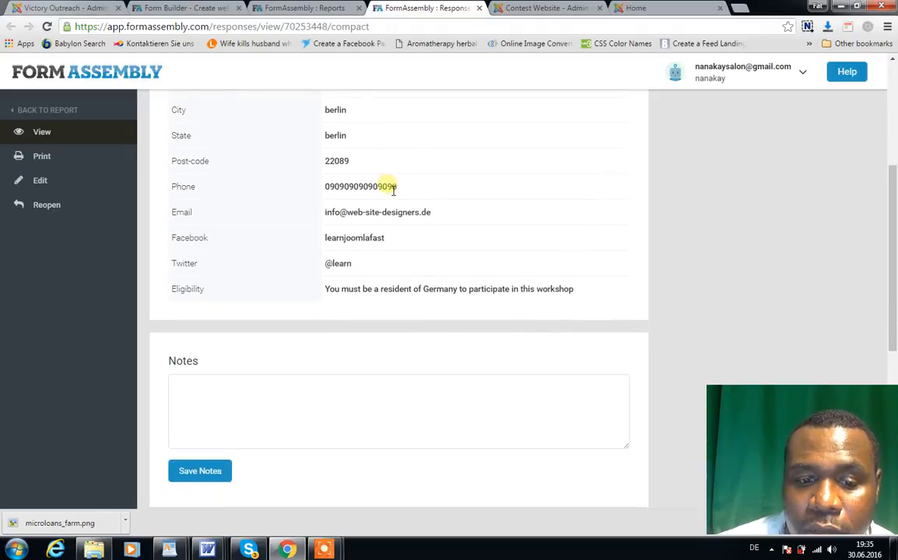
{"action": "scroll", "coordinate": [389, 189], "scroll_direction": "up", "scroll_amount": 1}
{"action": "scroll", "coordinate": [389, 189], "scroll_direction": "up", "scroll_amount": 4}
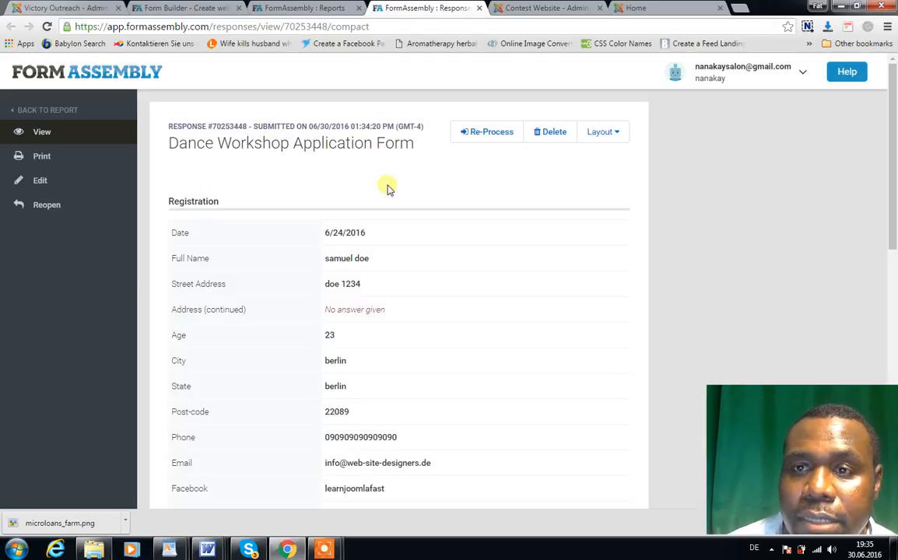
Step: Switch to the live talent show site, open its Contact page and look over the contact form's fields
{"action": "left_click", "coordinate": [526, 9]}
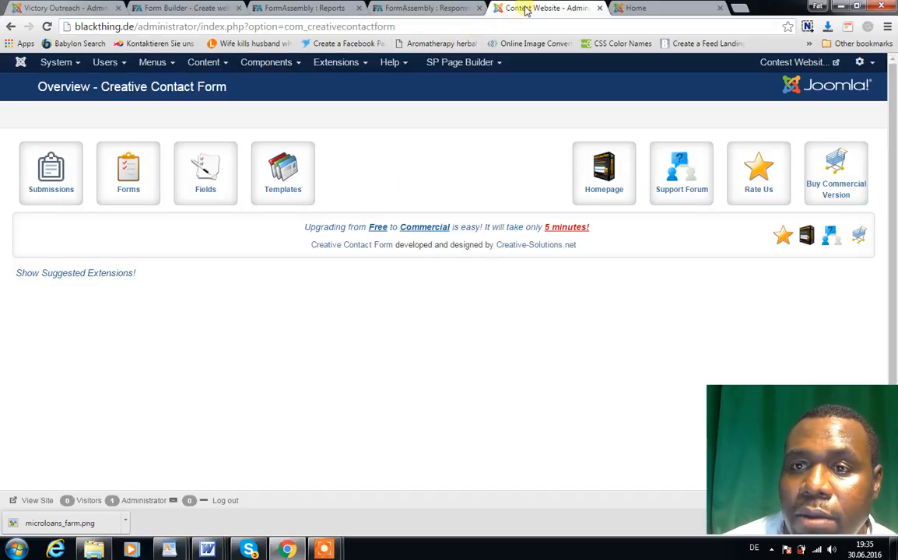
{"action": "left_click", "coordinate": [637, 9]}
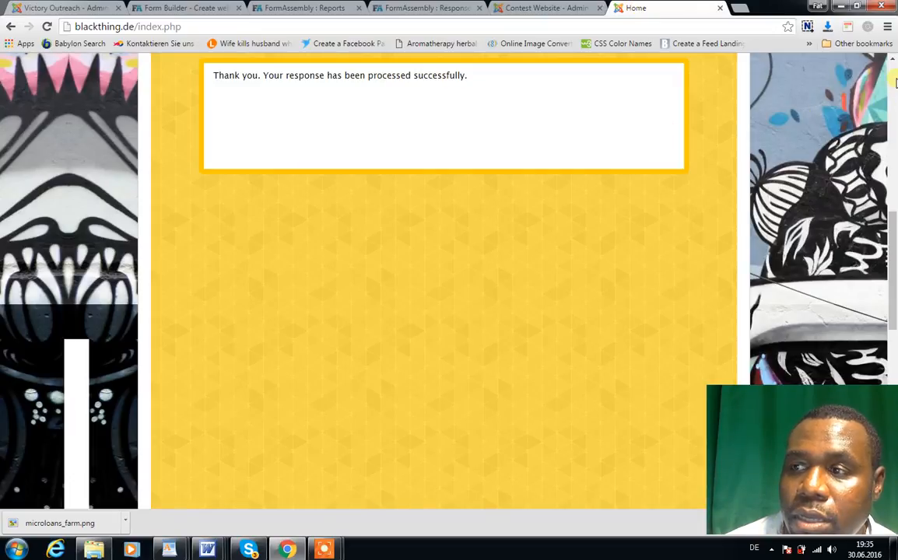
{"action": "left_click_drag", "start_coordinate": [893, 220], "coordinate": [896, 82]}
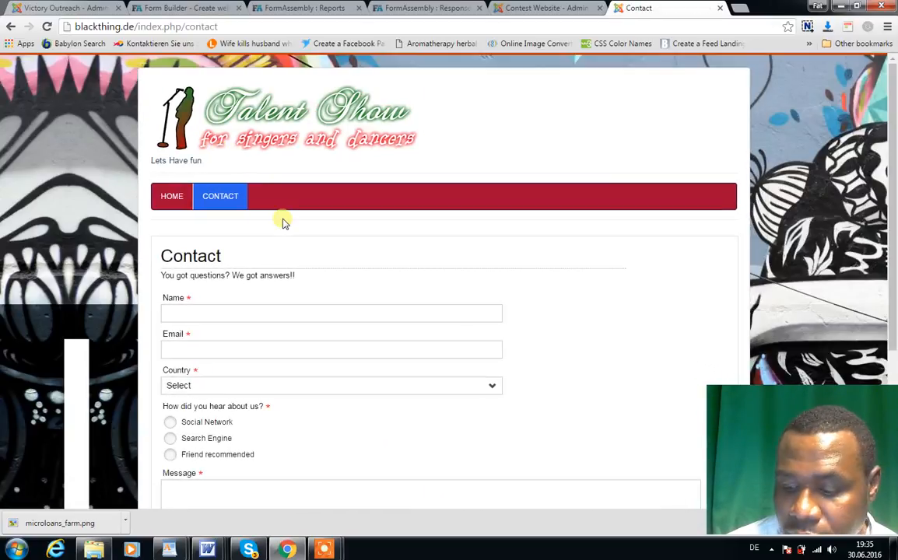
{"action": "scroll", "coordinate": [284, 223], "scroll_direction": "down", "scroll_amount": 1}
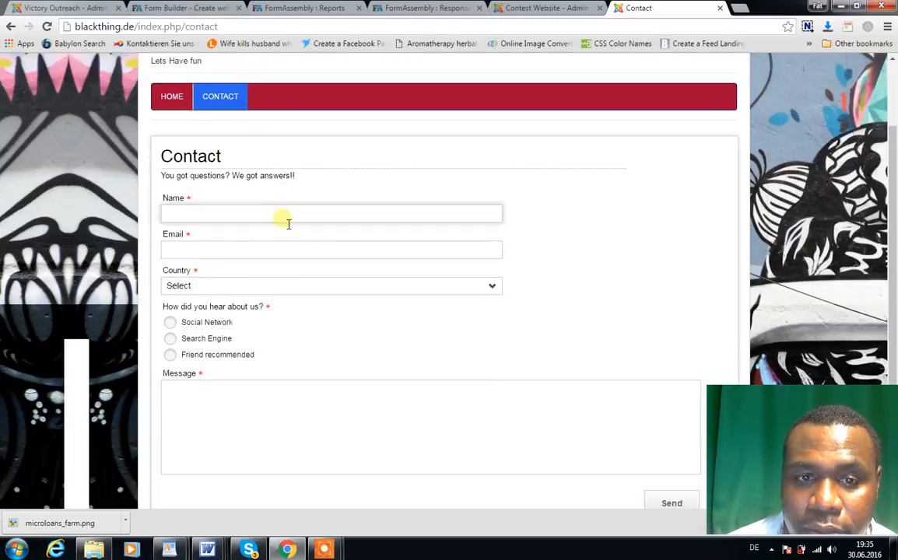
{"action": "scroll", "coordinate": [286, 224], "scroll_direction": "down", "scroll_amount": 1}
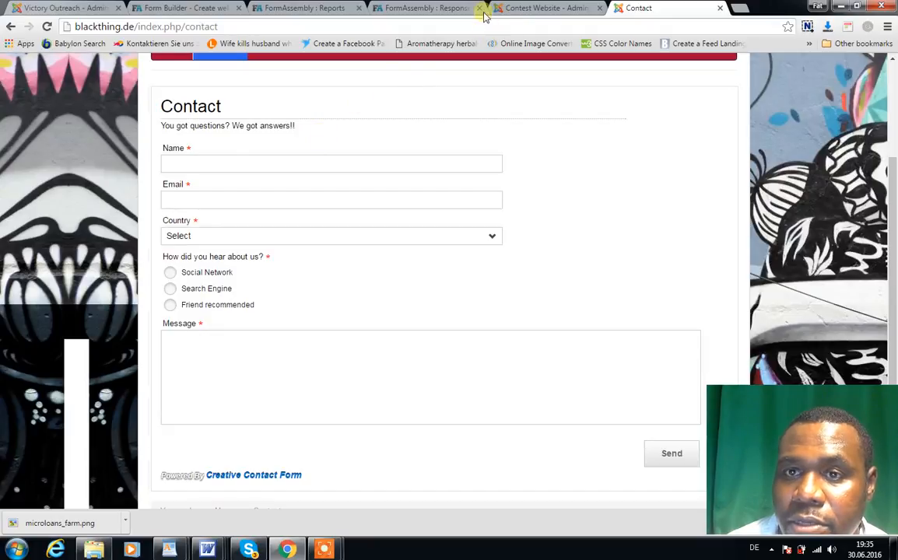
Step: Return to the Joomla administrator and open the Send Us A Message form of Creative Contact Form for editing
{"action": "left_click", "coordinate": [525, 8]}
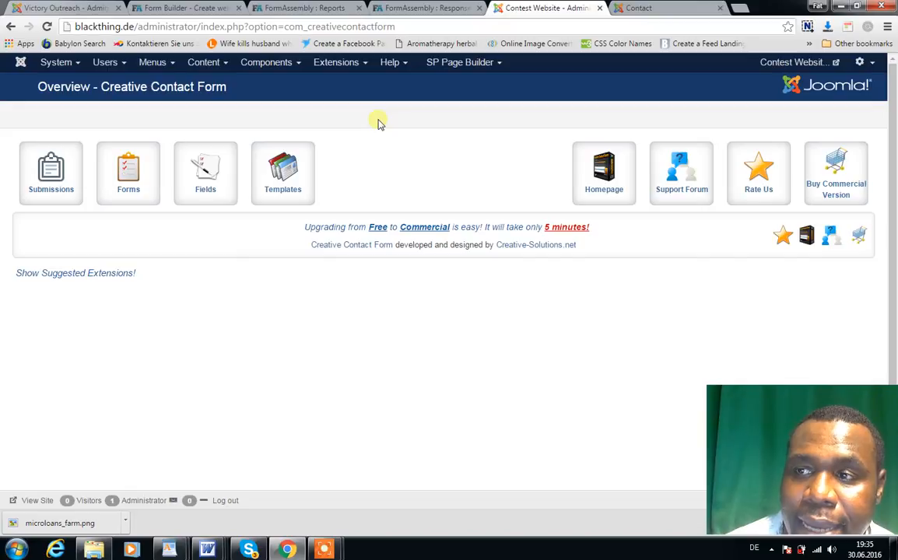
{"action": "left_click", "coordinate": [298, 68]}
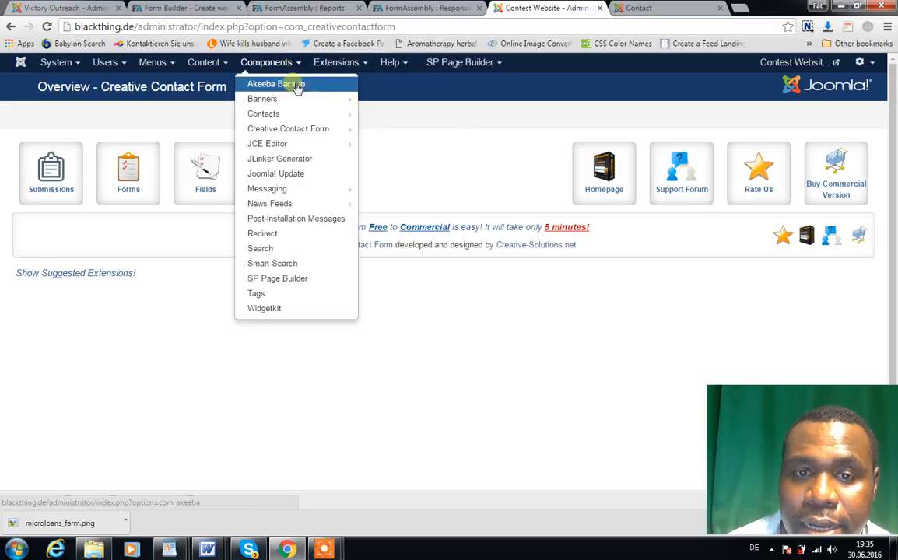
{"action": "mouse_move", "coordinate": [297, 131]}
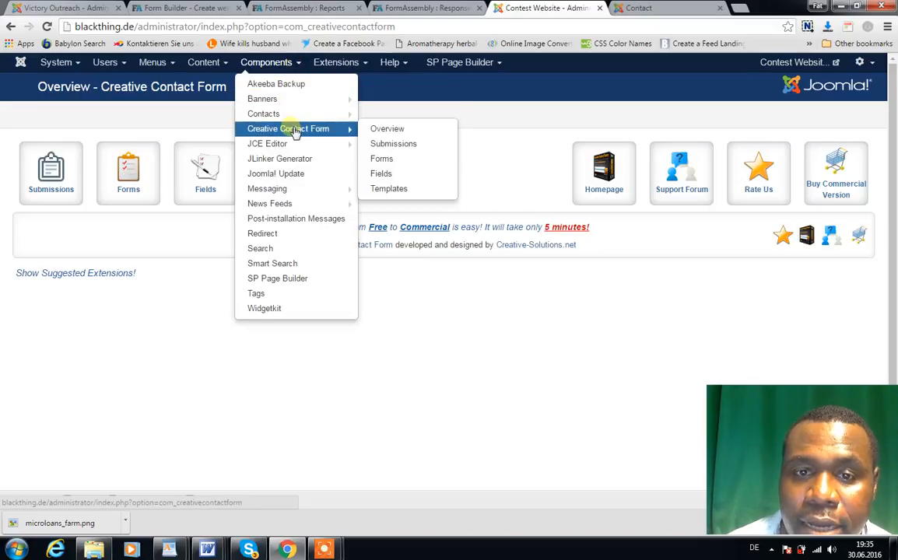
{"action": "left_click", "coordinate": [296, 130]}
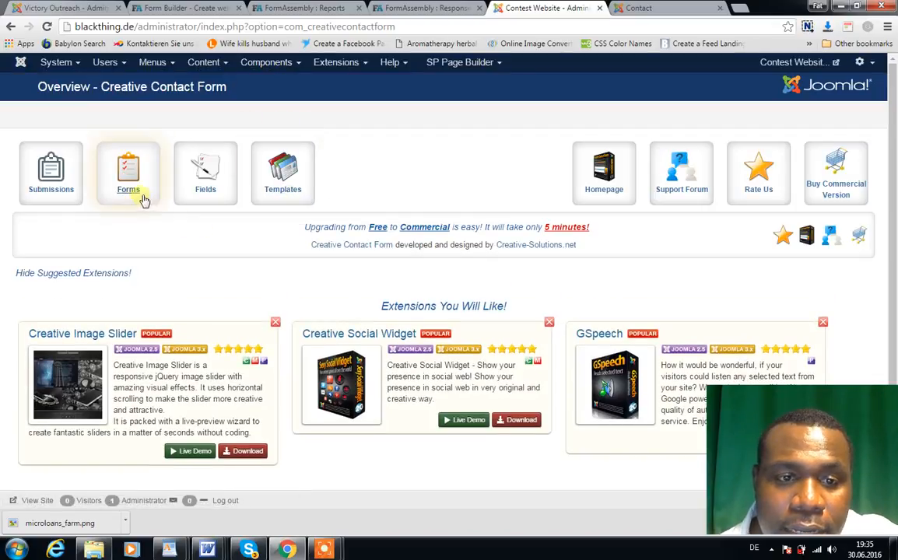
{"action": "left_click", "coordinate": [141, 196]}
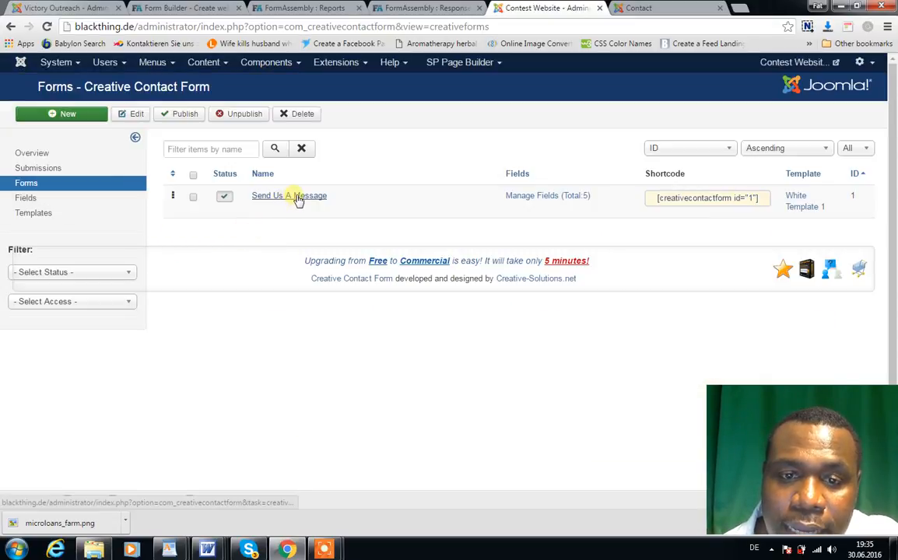
{"action": "left_click", "coordinate": [294, 196]}
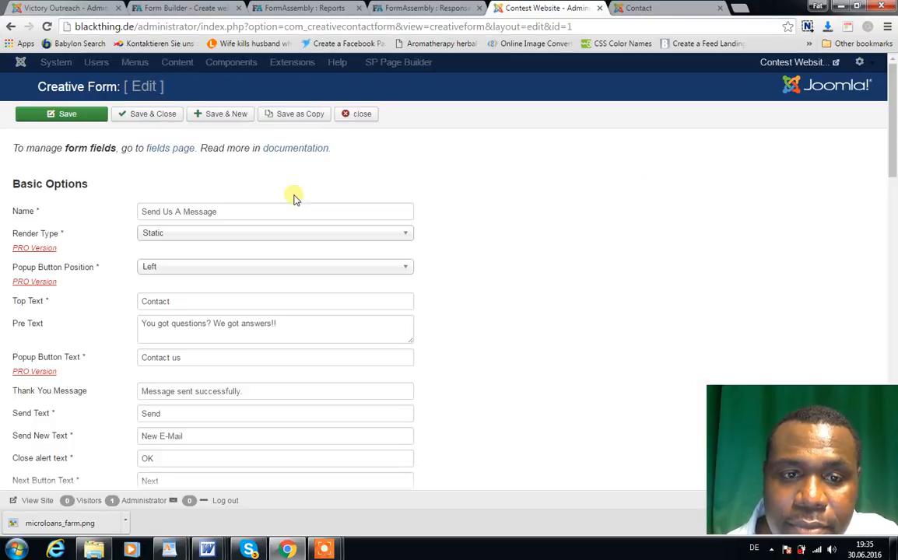
Step: Set the form's pre text to "hey whats up... good luck" and its thank-you message to "Thank u for sending a message"
{"action": "left_click", "coordinate": [237, 216]}
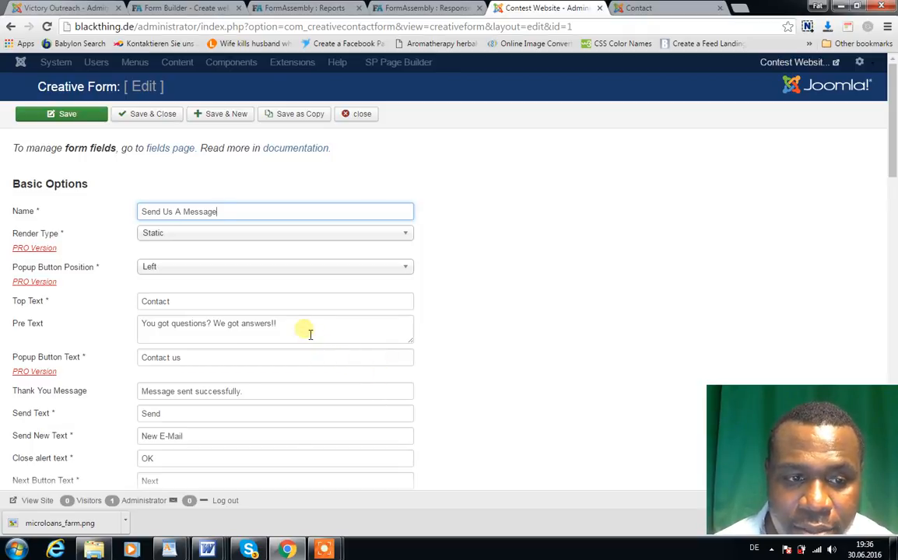
{"action": "left_click_drag", "start_coordinate": [296, 326], "coordinate": [152, 331]}
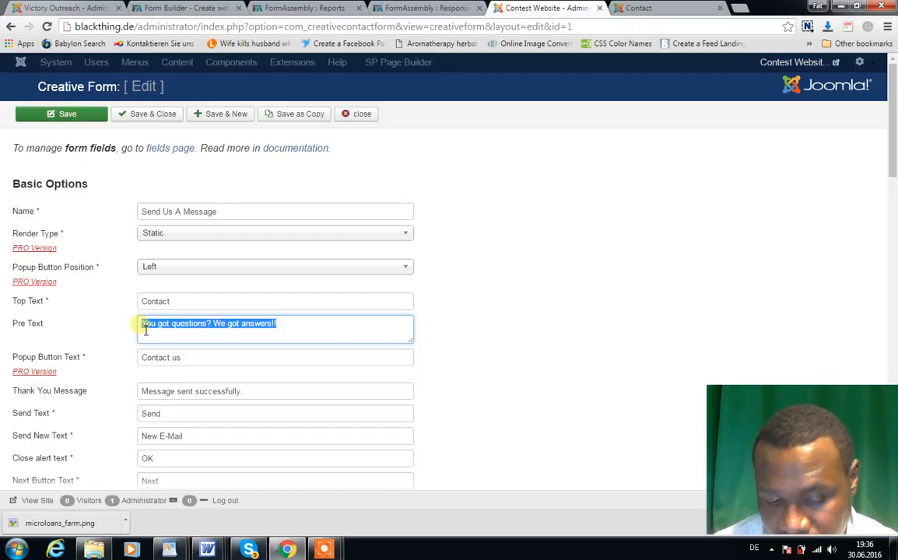
{"action": "type", "text": "H"}
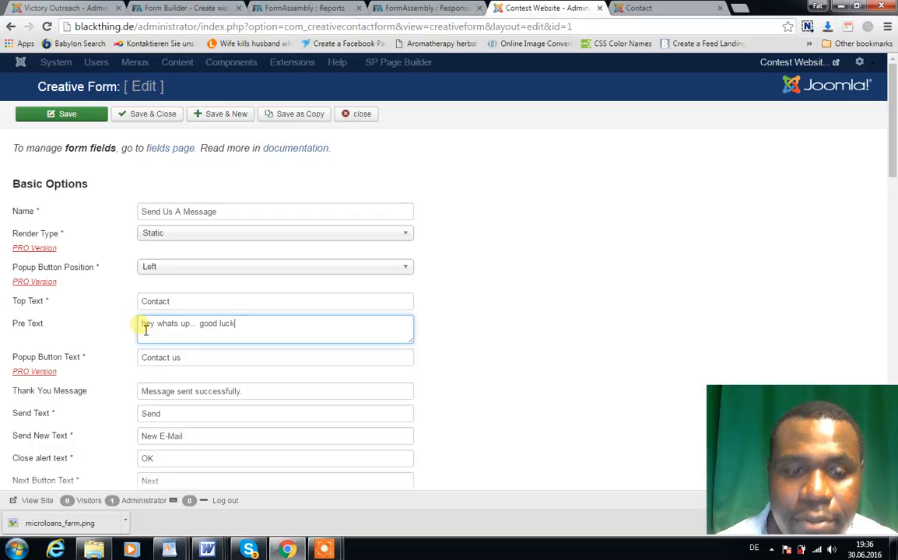
{"action": "left_click", "coordinate": [252, 397]}
{"action": "key", "text": "ctrl+a"}
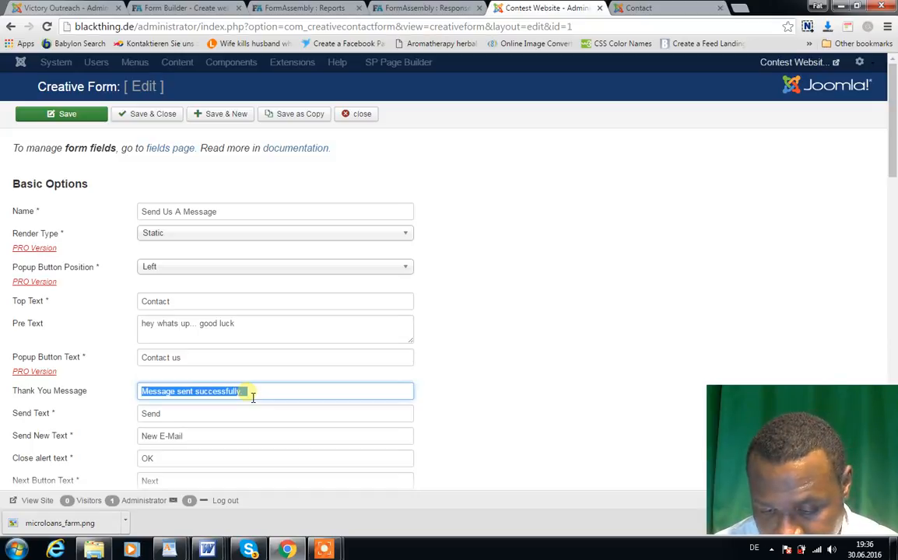
{"action": "type", "text": "Thank u for sending a message"}
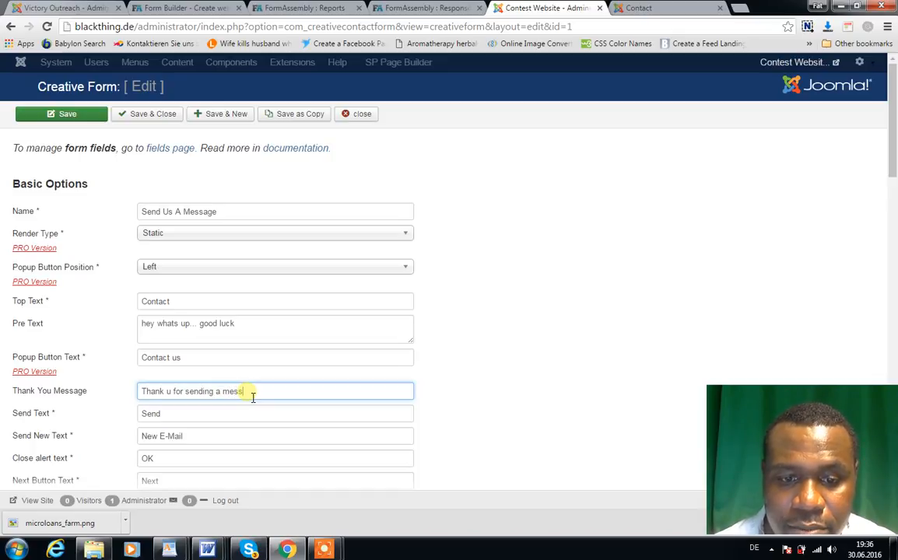
{"action": "left_click", "coordinate": [481, 362]}
Step: Review the form's remaining basic options and its email, redirect, send copy and shake effect settings
{"action": "scroll", "coordinate": [480, 363], "scroll_direction": "down", "scroll_amount": 1}
{"action": "scroll", "coordinate": [480, 363], "scroll_direction": "down", "scroll_amount": 5}
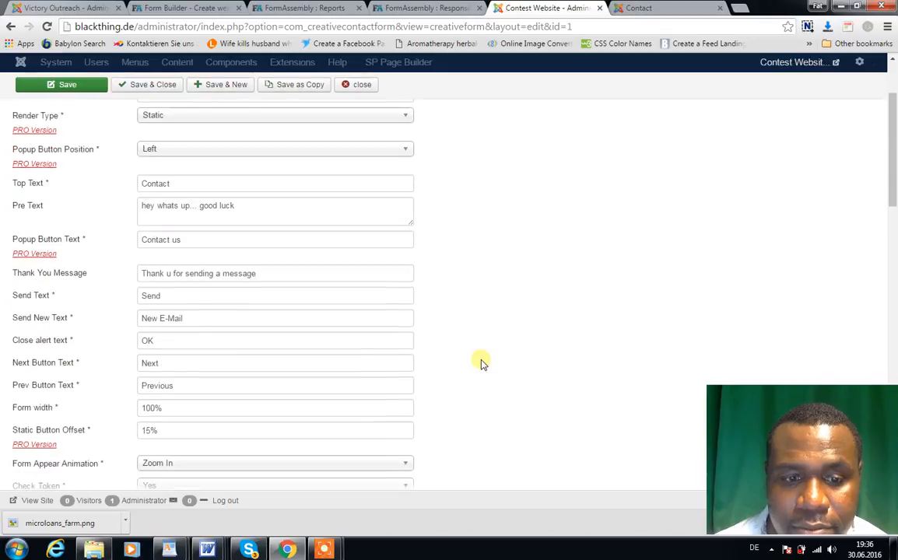
{"action": "scroll", "coordinate": [481, 364], "scroll_direction": "down", "scroll_amount": 2}
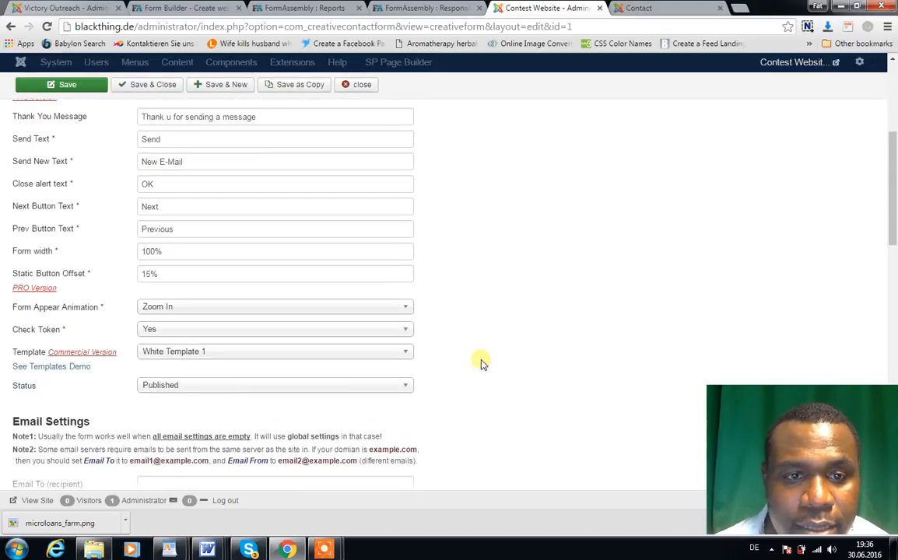
{"action": "scroll", "coordinate": [481, 363], "scroll_direction": "up", "scroll_amount": 1}
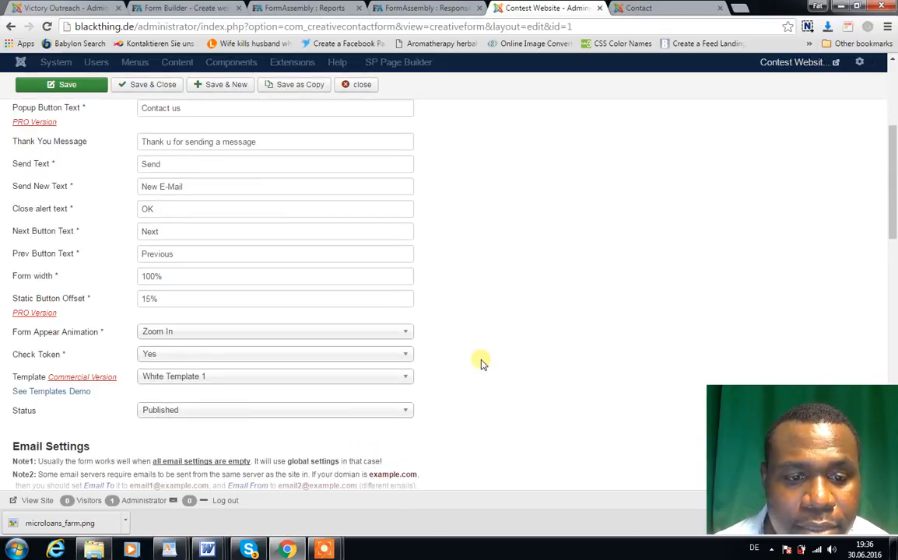
{"action": "scroll", "coordinate": [481, 363], "scroll_direction": "down", "scroll_amount": 5}
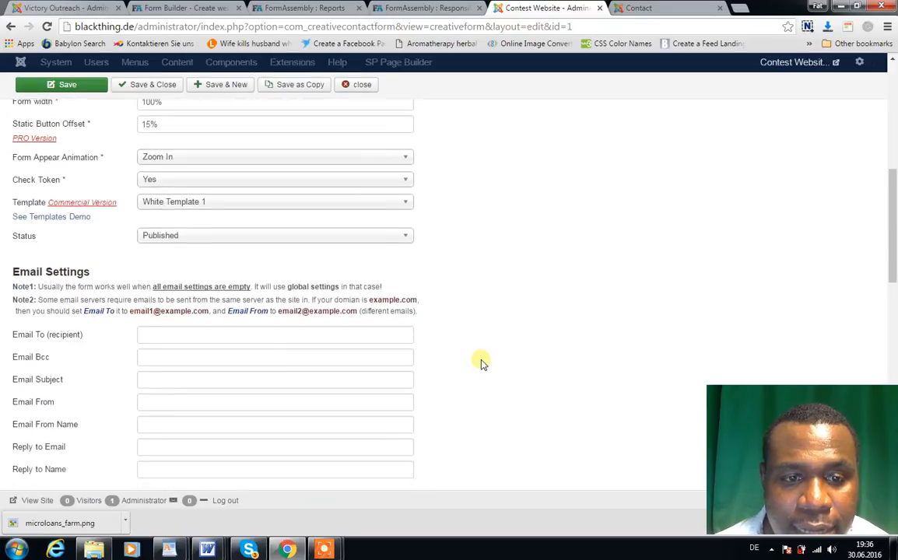
{"action": "scroll", "coordinate": [481, 363], "scroll_direction": "down", "scroll_amount": 2}
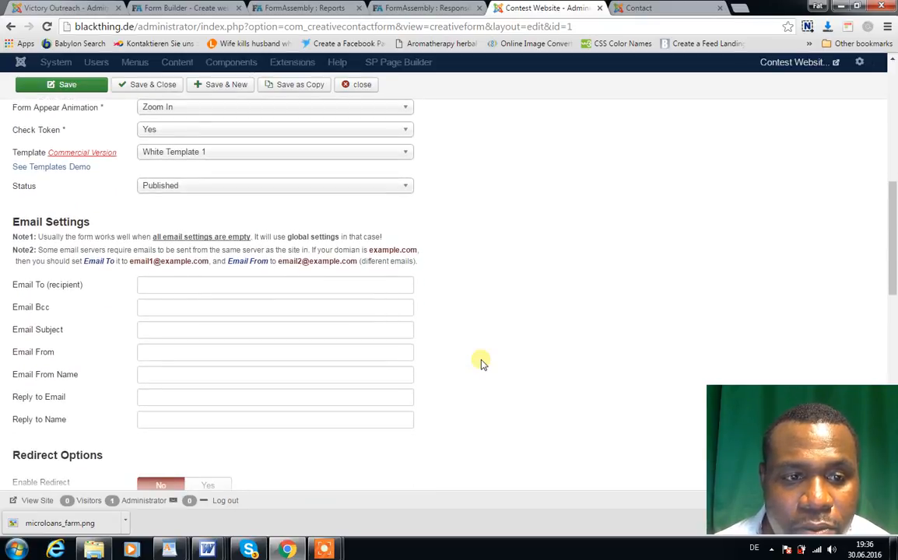
{"action": "scroll", "coordinate": [481, 363], "scroll_direction": "down", "scroll_amount": 2}
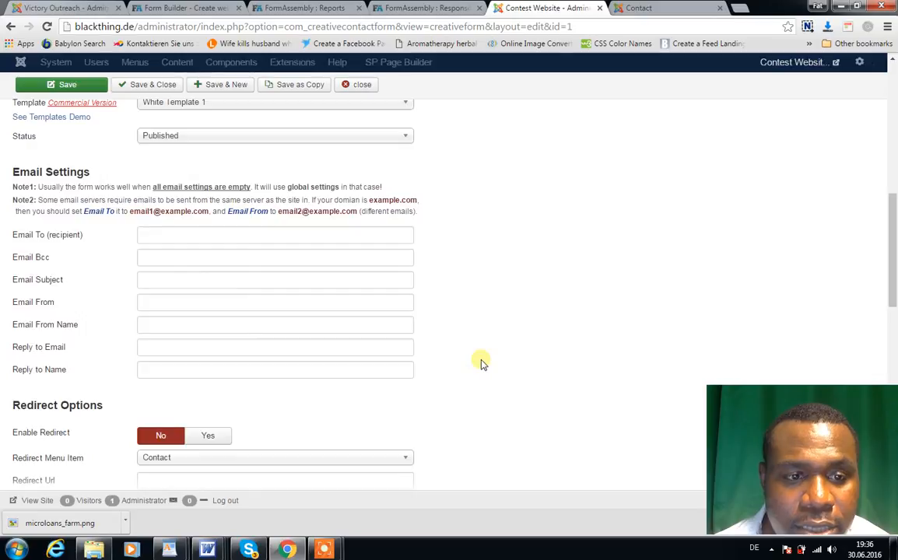
{"action": "scroll", "coordinate": [480, 363], "scroll_direction": "down", "scroll_amount": 3}
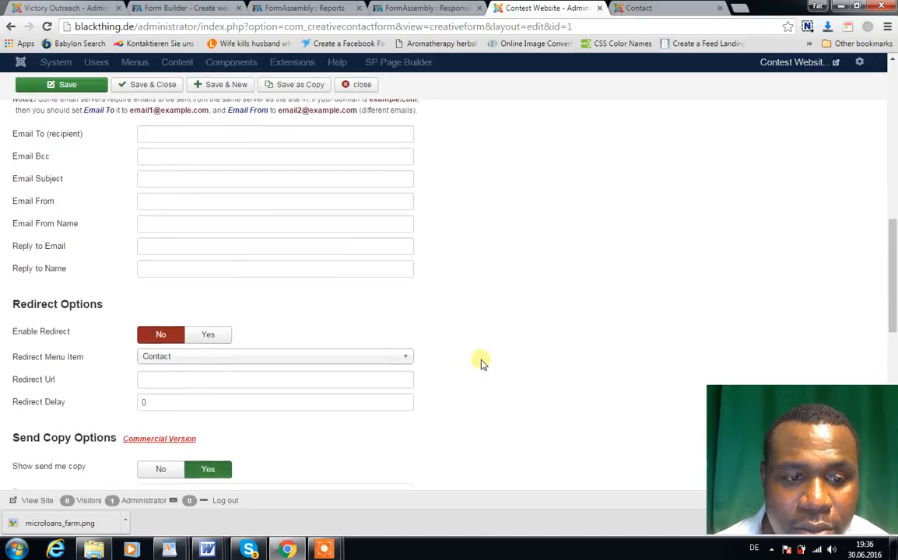
{"action": "scroll", "coordinate": [481, 363], "scroll_direction": "down", "scroll_amount": 3}
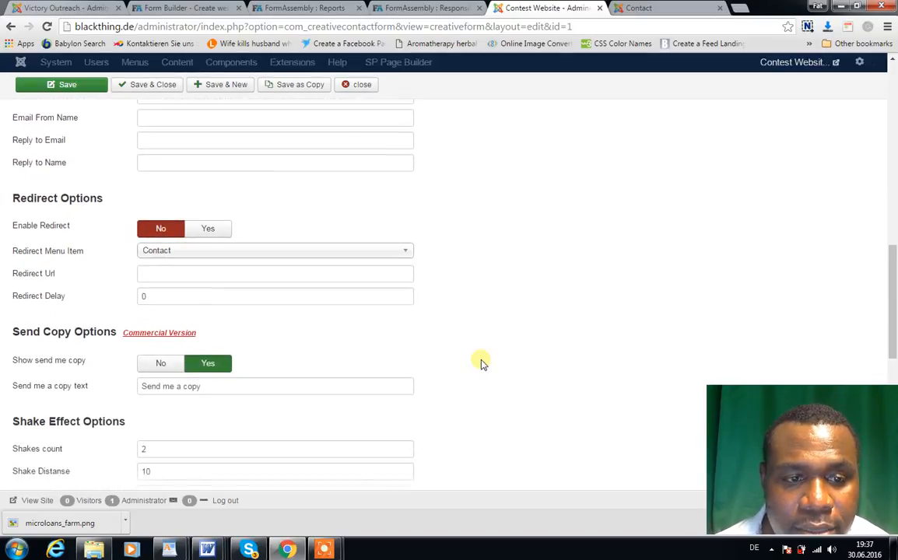
{"action": "scroll", "coordinate": [481, 364], "scroll_direction": "down", "scroll_amount": 1}
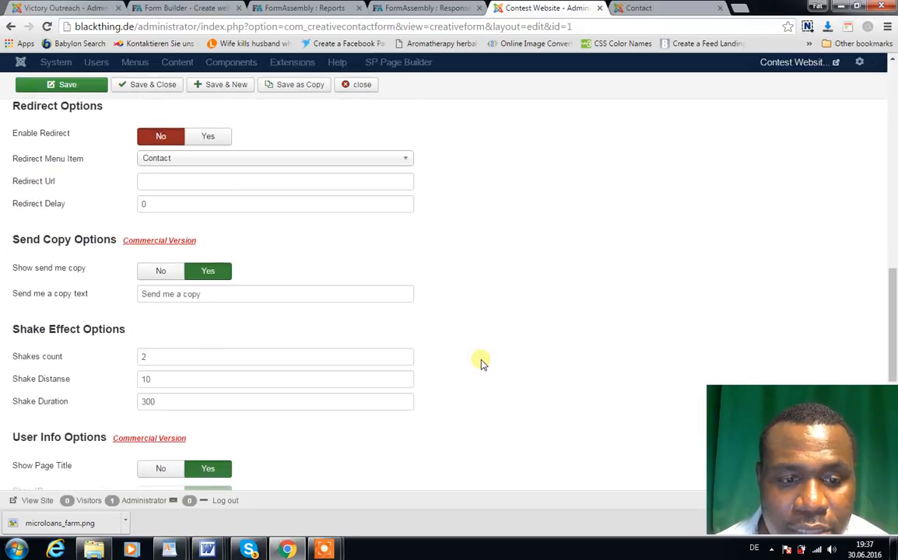
{"action": "scroll", "coordinate": [480, 363], "scroll_direction": "up", "scroll_amount": 12}
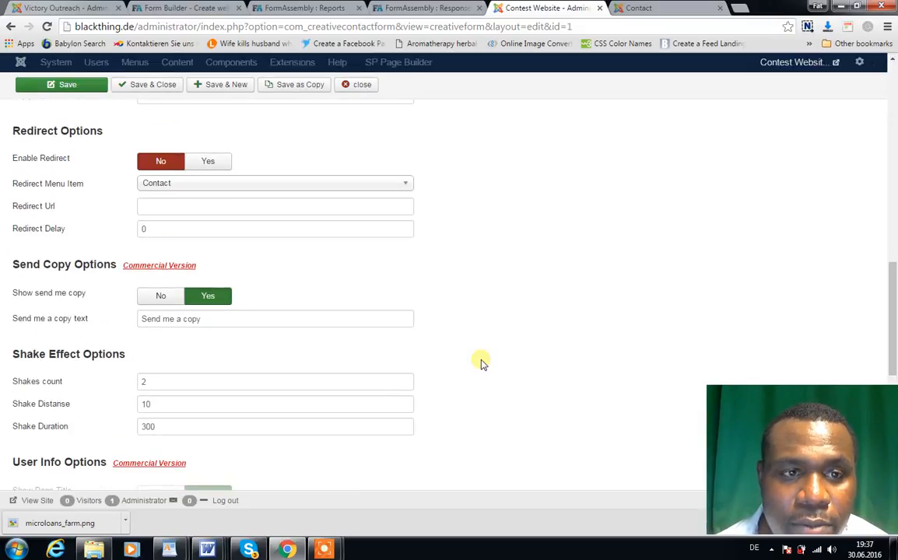
{"action": "scroll", "coordinate": [481, 363], "scroll_direction": "up", "scroll_amount": 5}
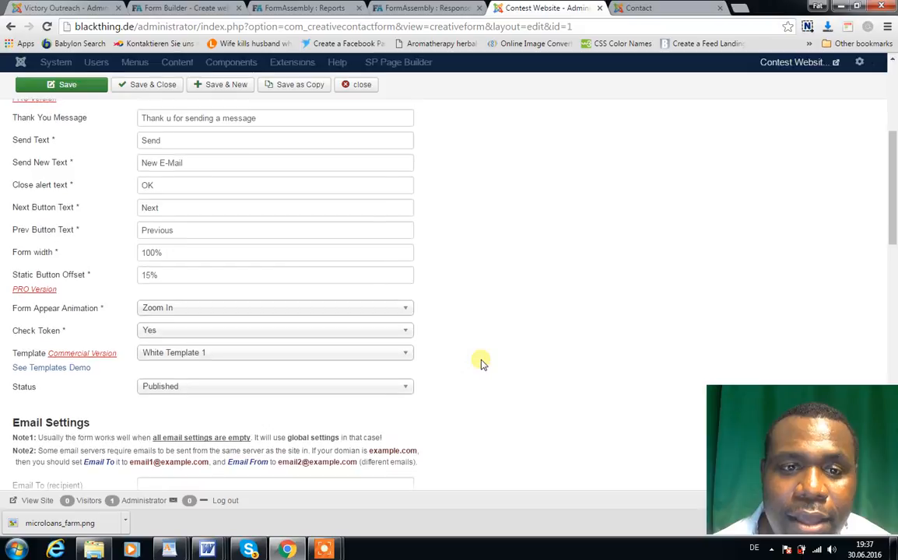
{"action": "scroll", "coordinate": [481, 363], "scroll_direction": "up", "scroll_amount": 1}
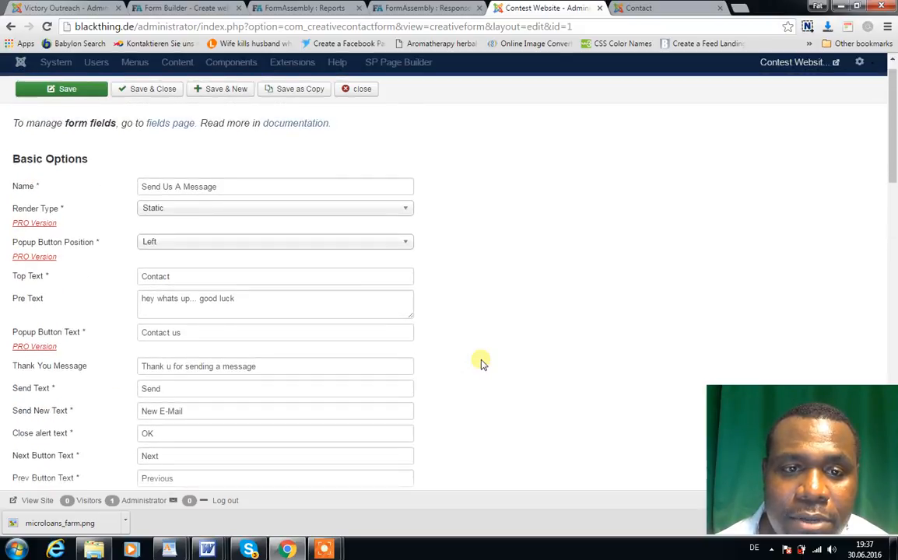
{"action": "scroll", "coordinate": [481, 363], "scroll_direction": "up", "scroll_amount": 1}
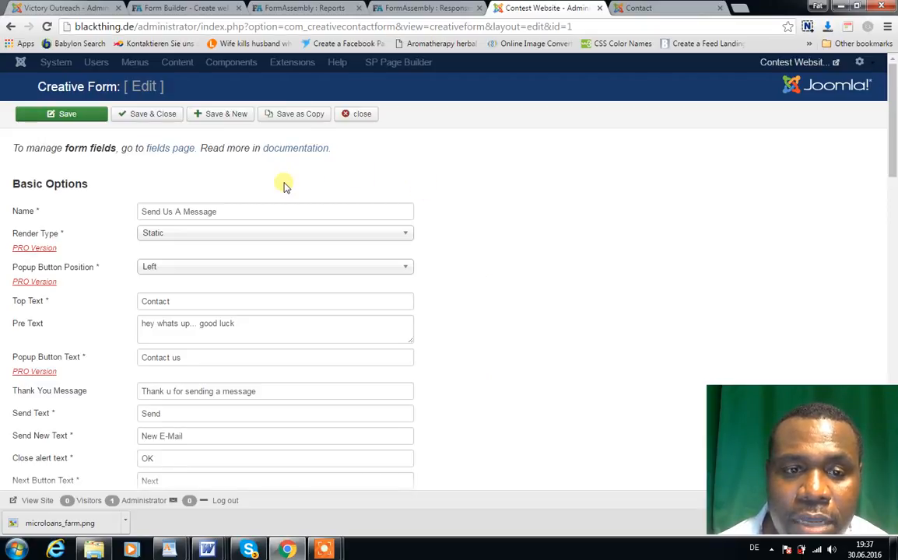
Step: Save and close the Send Us A Message form, and go back to the live Contact page
{"action": "left_click", "coordinate": [152, 117]}
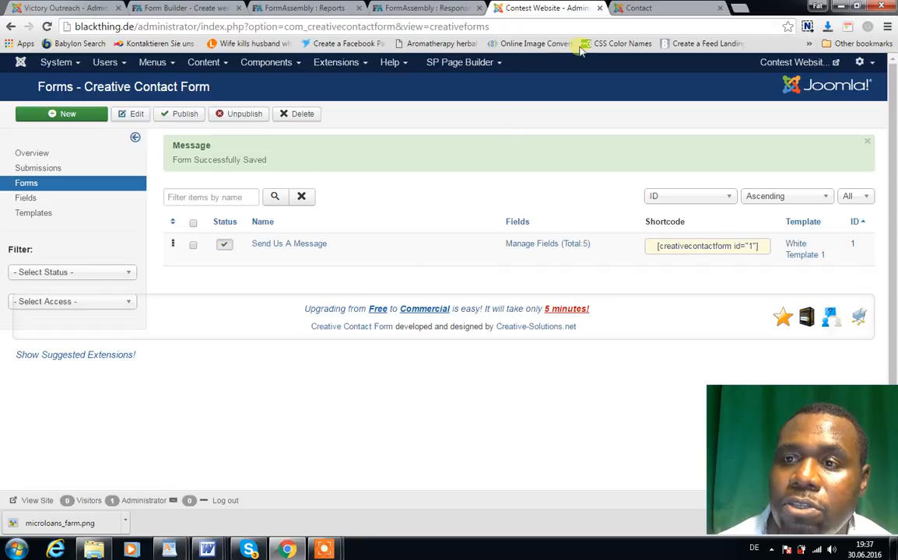
{"action": "left_click", "coordinate": [637, 10]}
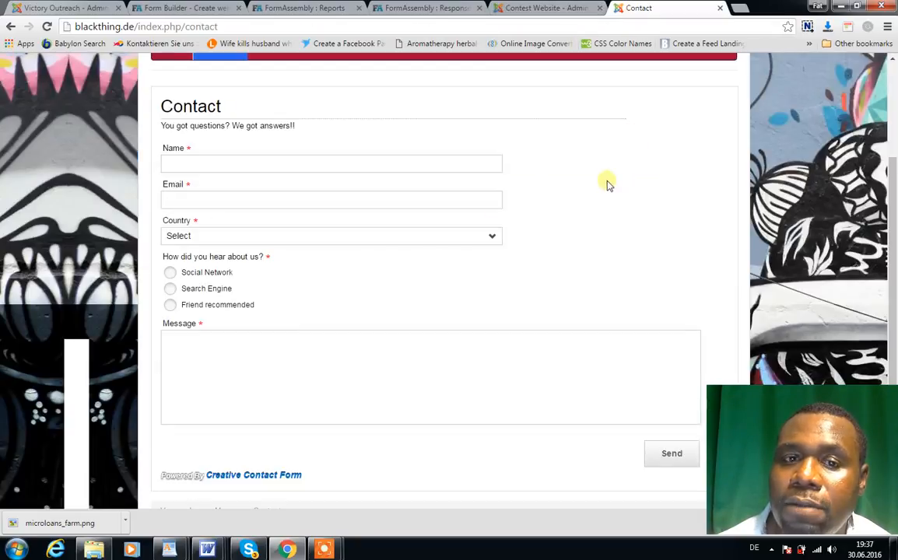
Step: Reload the live Contact page to check the pre text, and open the Send Us A Message form's field list in the Joomla administrator
{"action": "left_click", "coordinate": [47, 28]}
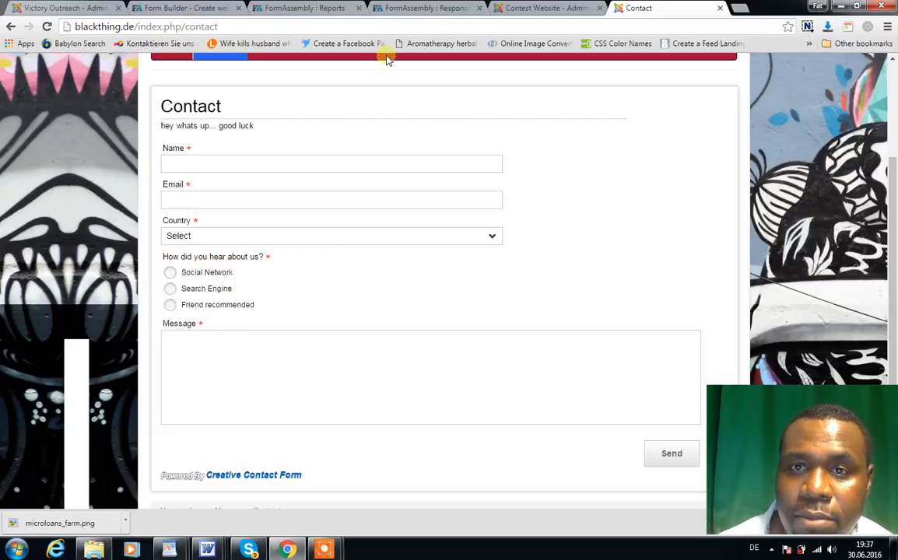
{"action": "left_click", "coordinate": [516, 10]}
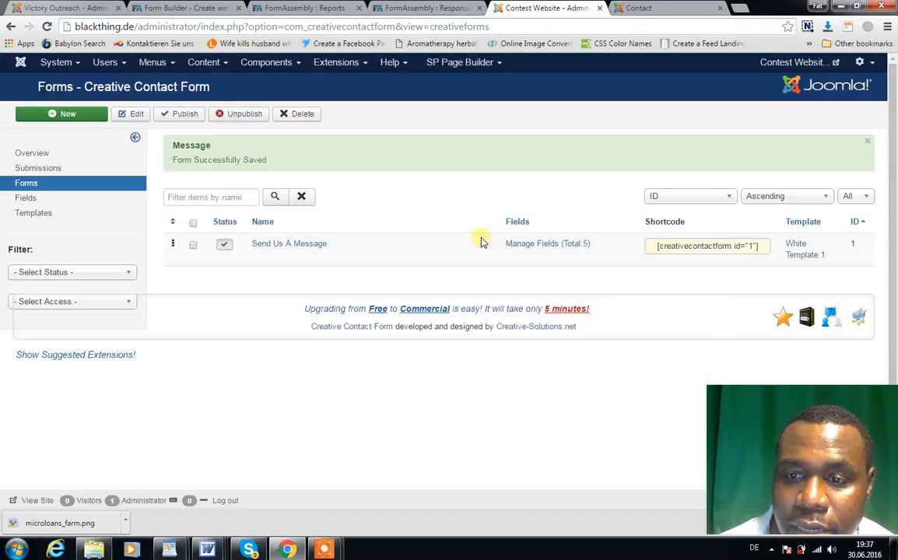
{"action": "left_click", "coordinate": [538, 244]}
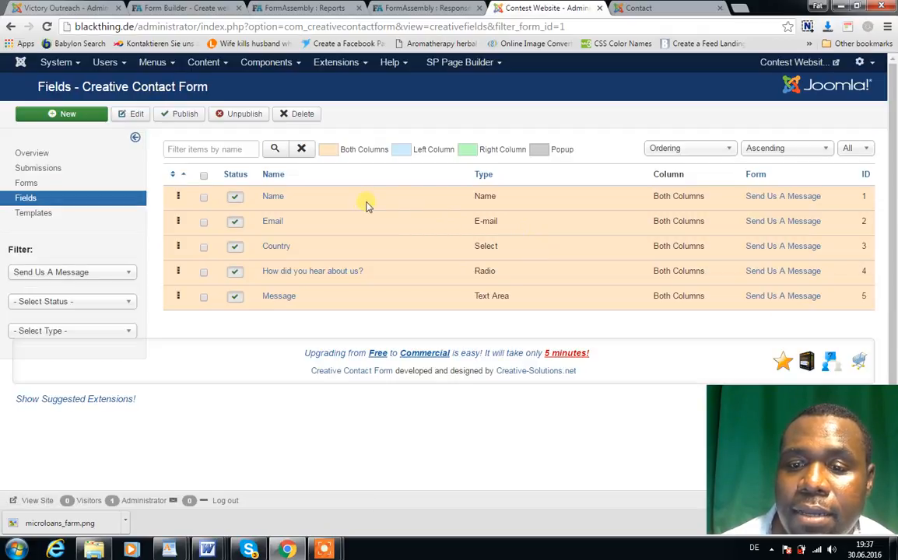
Step: Rename the form's Name field as "first and las namet", and save and close the field
{"action": "left_click", "coordinate": [277, 199]}
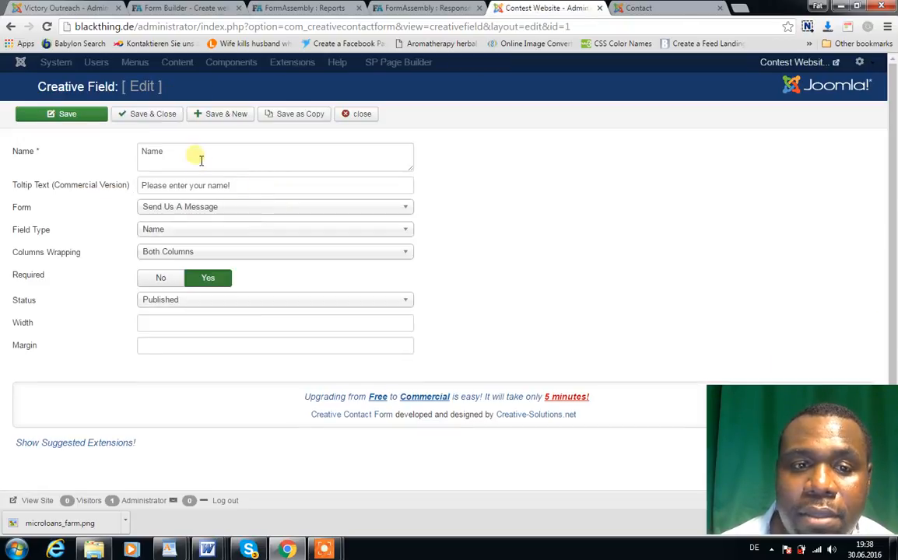
{"action": "left_click", "coordinate": [198, 157]}
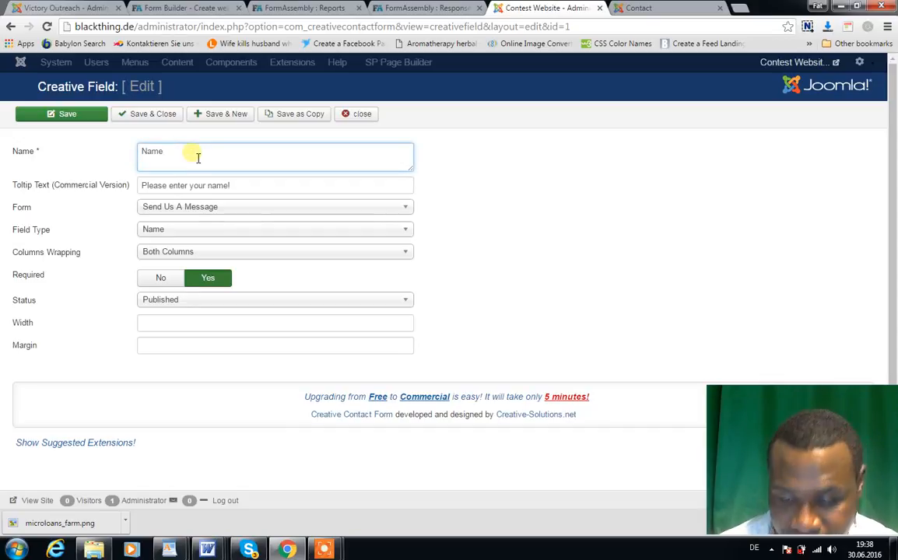
{"action": "key", "text": "BackSpace"}
{"action": "key", "text": "BackSpace"}
{"action": "key", "text": "BackSpace"}
{"action": "type", "text": "first and last name"}
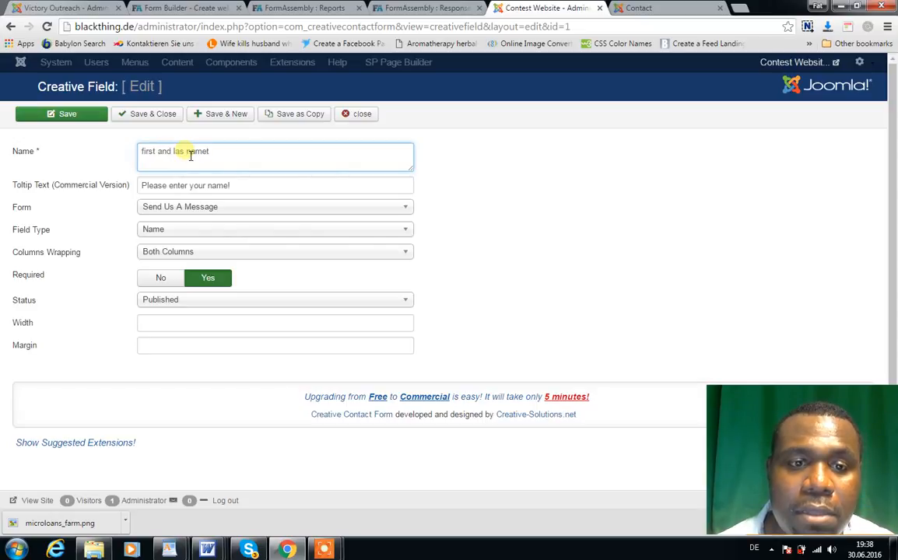
{"action": "left_click", "coordinate": [108, 119]}
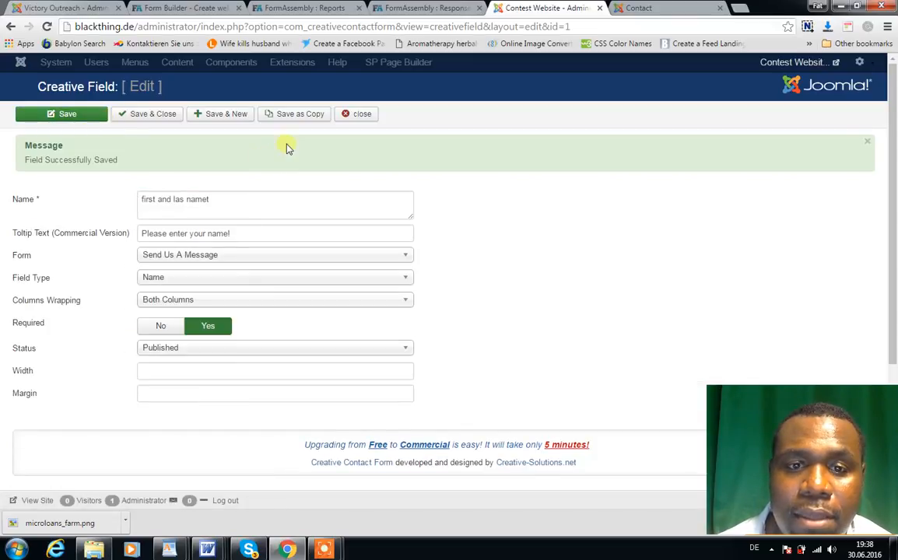
{"action": "left_click", "coordinate": [159, 115]}
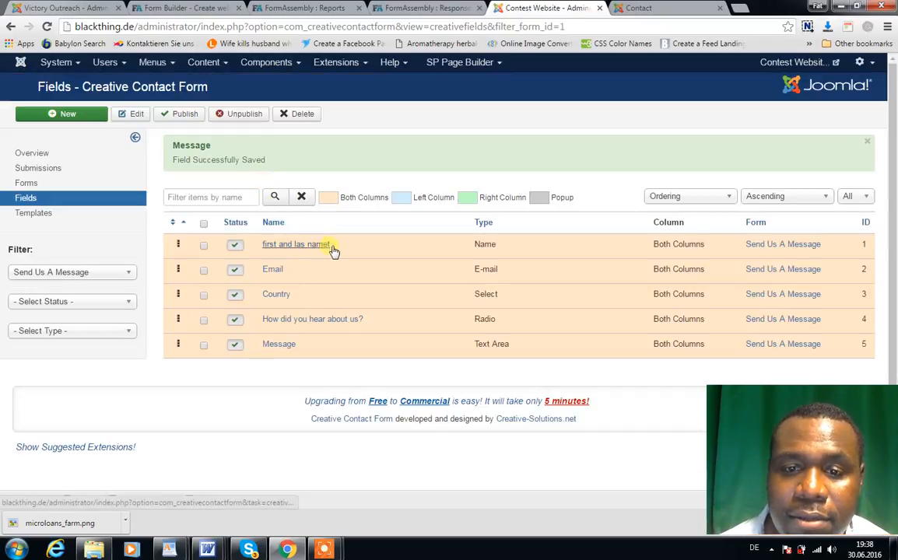
Step: Reload the live Contact page to check the renamed field label, and return to the administrator's field list
{"action": "left_click", "coordinate": [634, 8]}
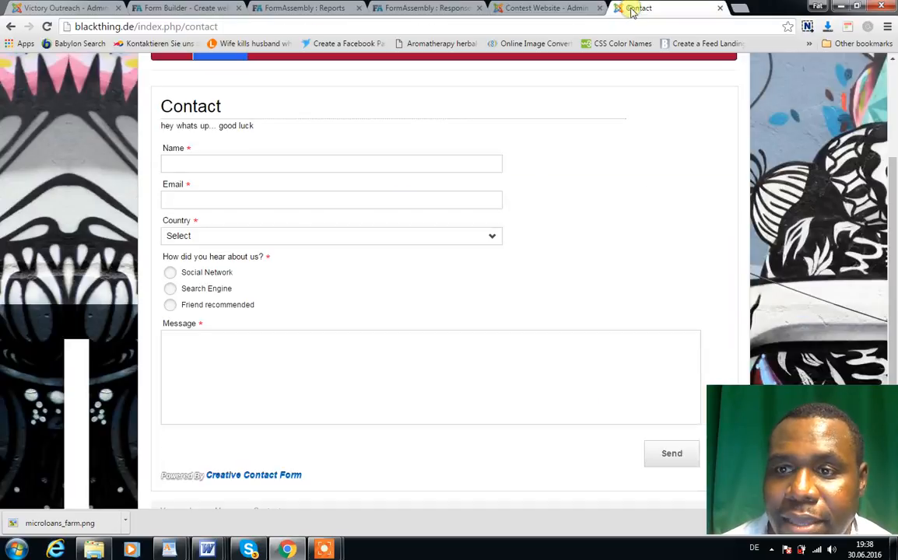
{"action": "left_click", "coordinate": [46, 27]}
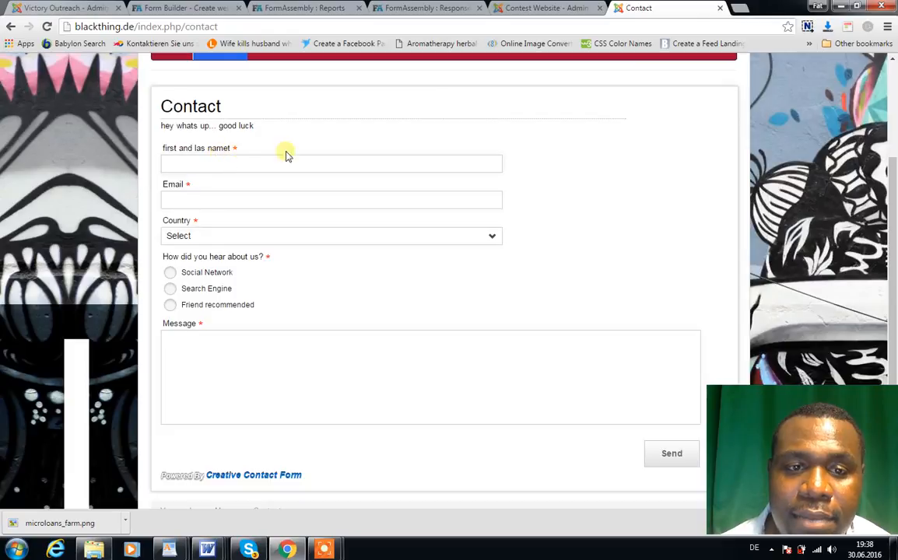
{"action": "left_click", "coordinate": [528, 10]}
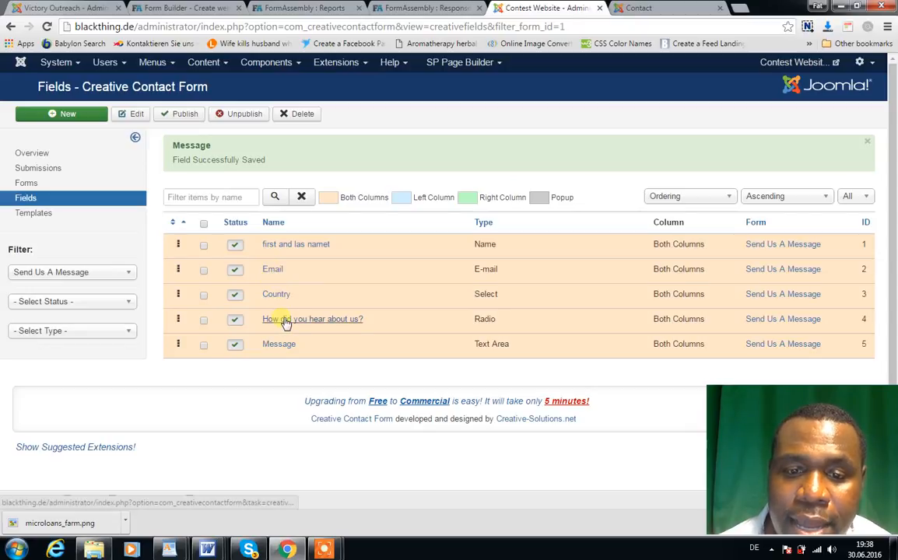
Step: Review the Country field's parameters and its list of country options, and close the field without changing it
{"action": "left_click", "coordinate": [277, 295]}
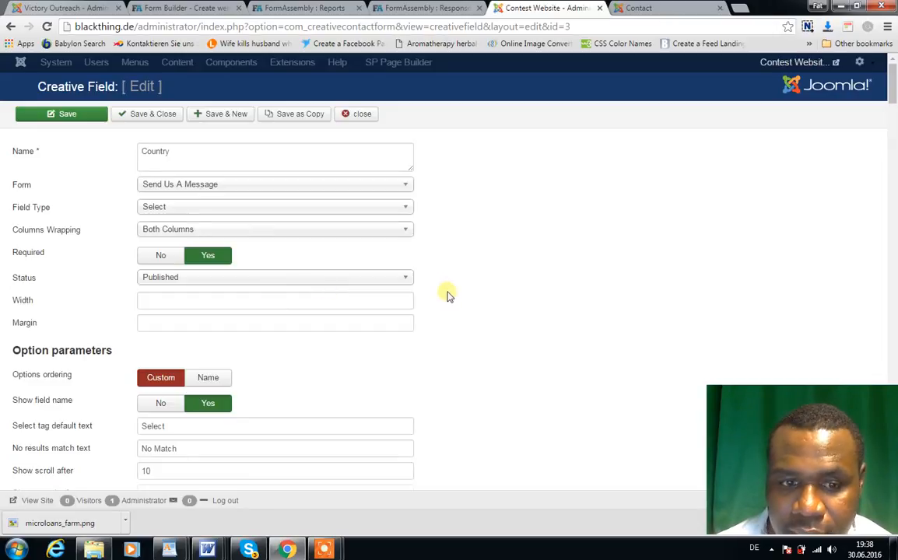
{"action": "scroll", "coordinate": [459, 309], "scroll_direction": "down", "scroll_amount": 3}
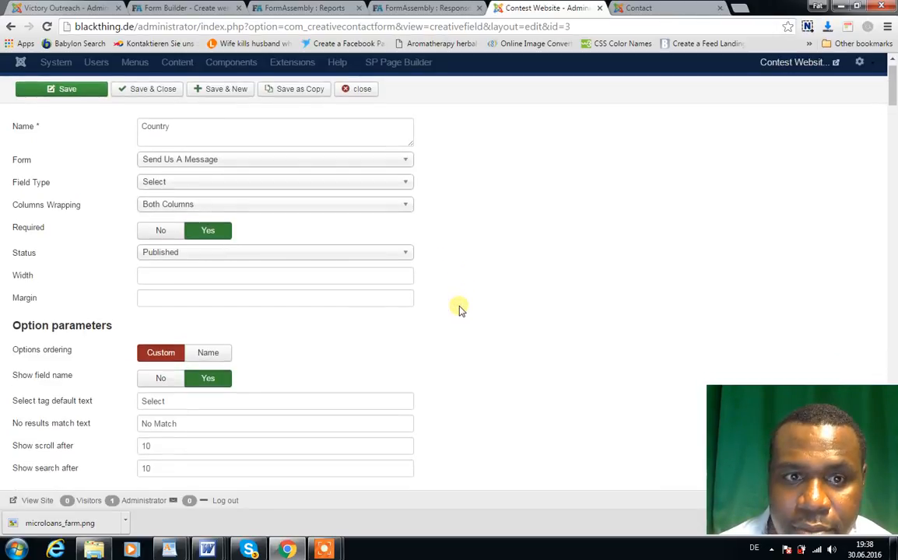
{"action": "scroll", "coordinate": [460, 309], "scroll_direction": "down", "scroll_amount": 2}
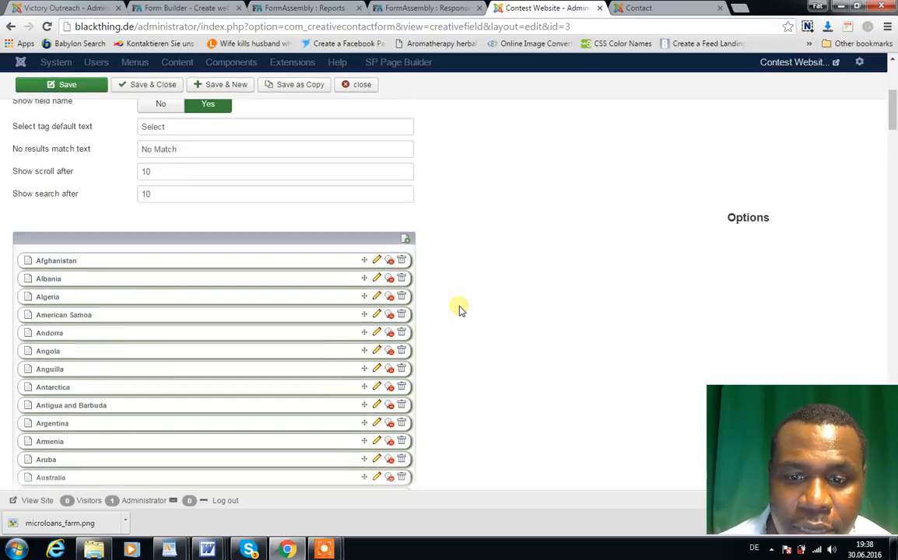
{"action": "scroll", "coordinate": [459, 309], "scroll_direction": "down", "scroll_amount": 1}
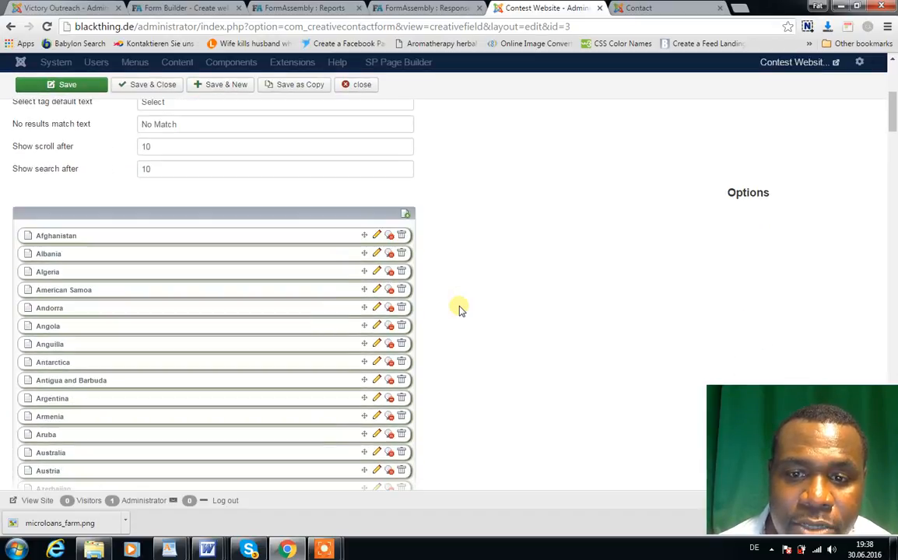
{"action": "scroll", "coordinate": [459, 309], "scroll_direction": "down", "scroll_amount": 1}
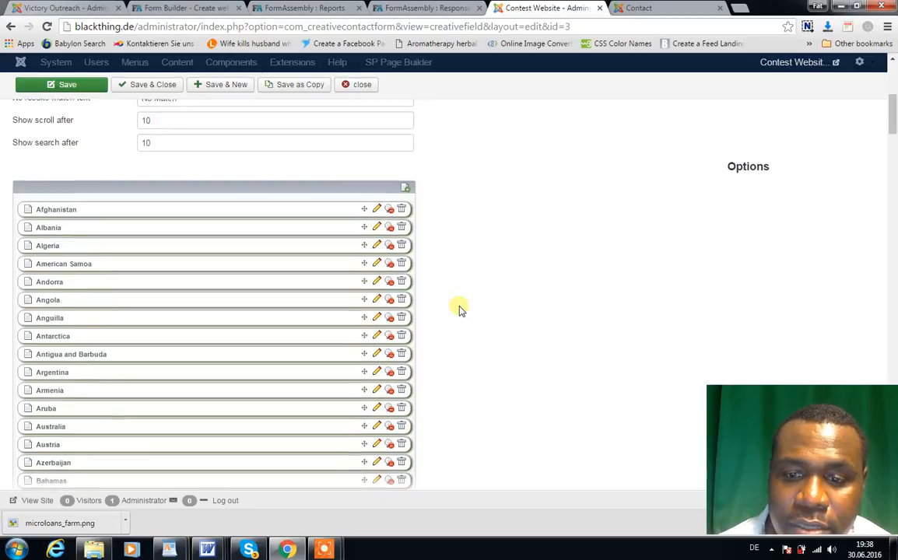
{"action": "scroll", "coordinate": [459, 309], "scroll_direction": "down", "scroll_amount": 2}
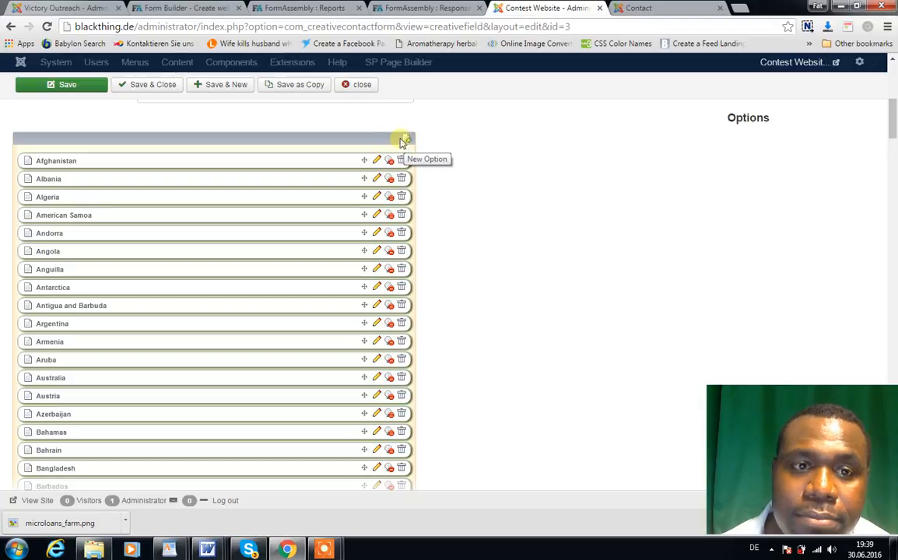
{"action": "left_click", "coordinate": [359, 85]}
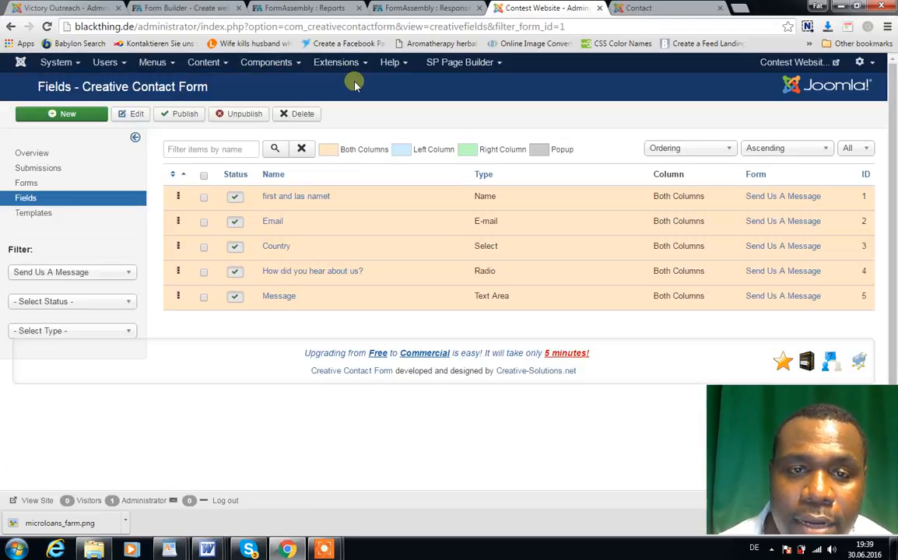
Step: Add an unselected "Email" option to the "How did you hear about us?" field, and save and close the field
{"action": "left_click", "coordinate": [341, 273]}
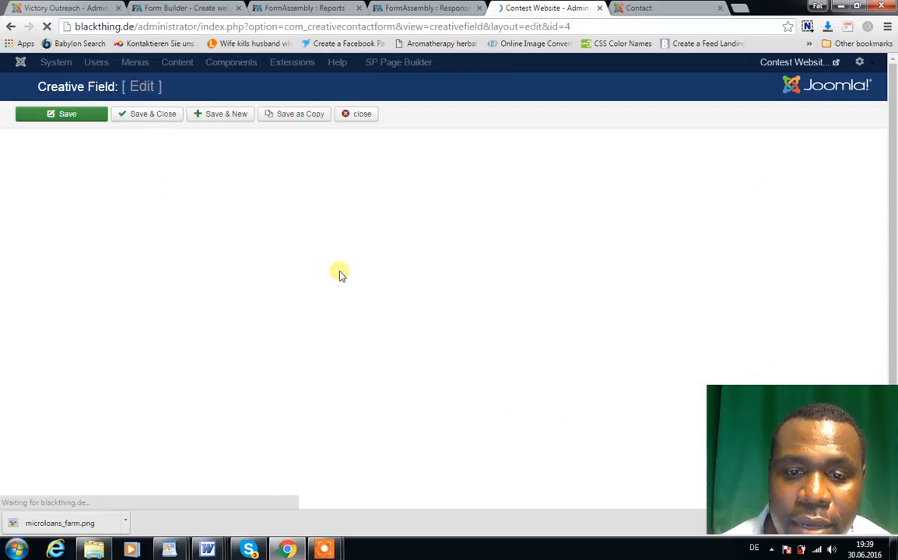
{"action": "scroll", "coordinate": [344, 277], "scroll_direction": "down", "scroll_amount": 4}
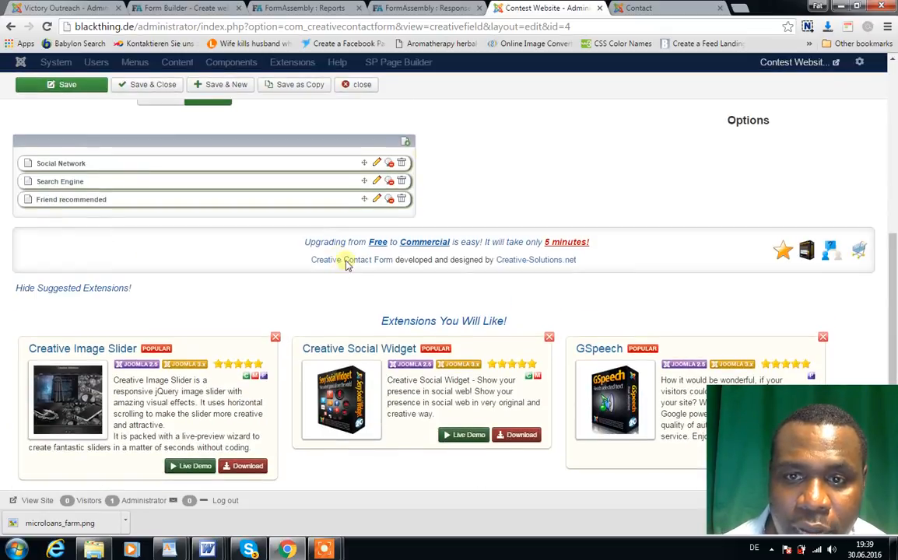
{"action": "left_click", "coordinate": [407, 144]}
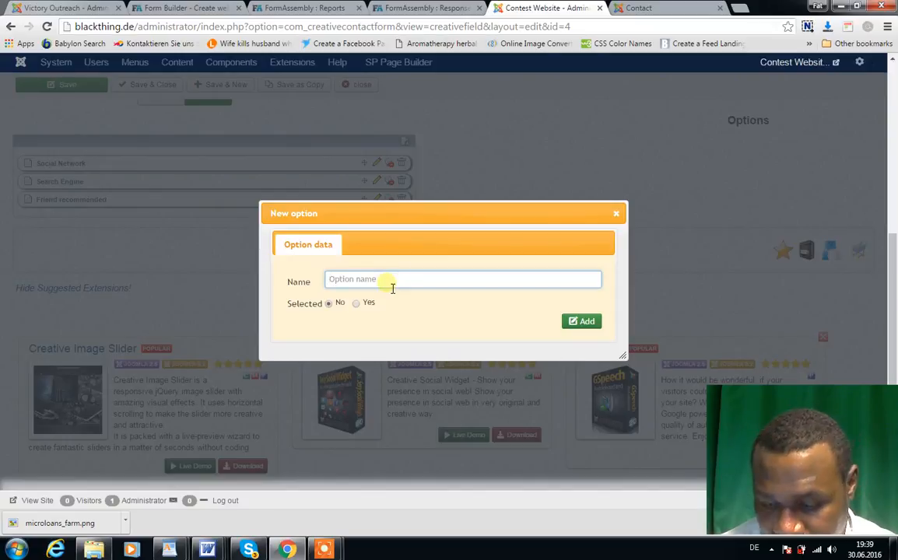
{"action": "type", "text": "Email"}
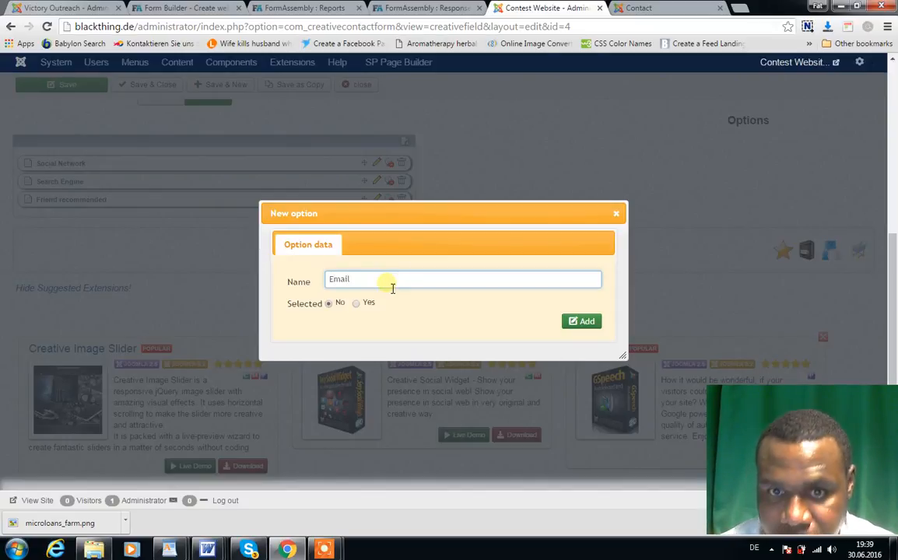
{"action": "left_click", "coordinate": [573, 321]}
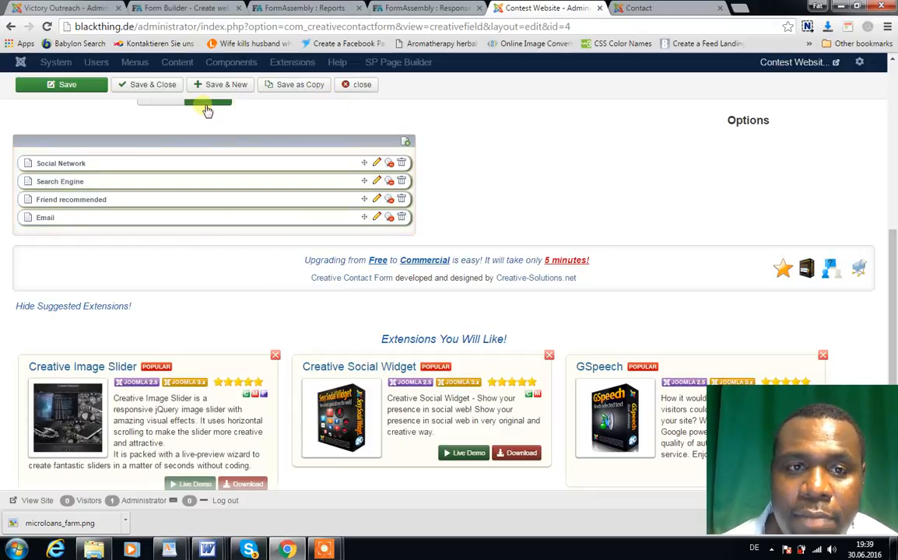
{"action": "left_click", "coordinate": [154, 86]}
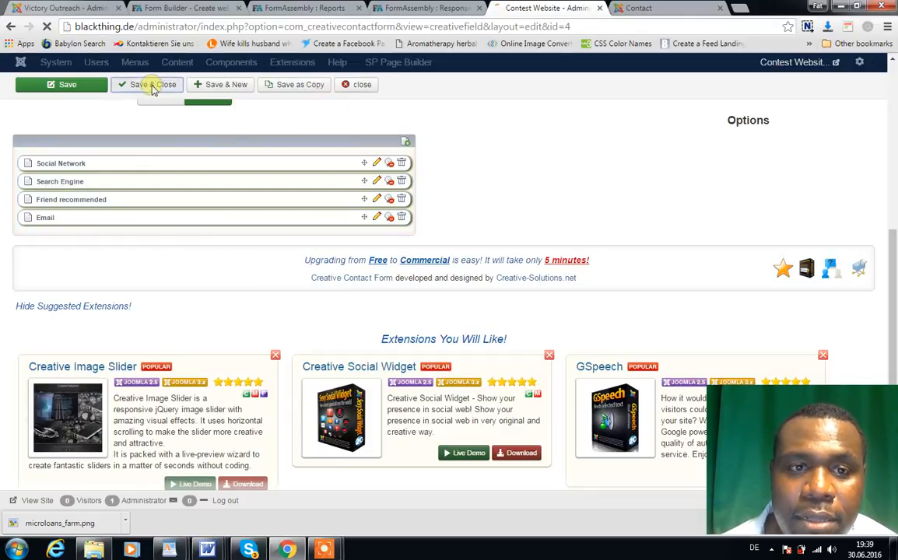
Step: Reload the live Contact page and check the choices under "How did you hear about us?"
{"action": "left_click", "coordinate": [636, 8]}
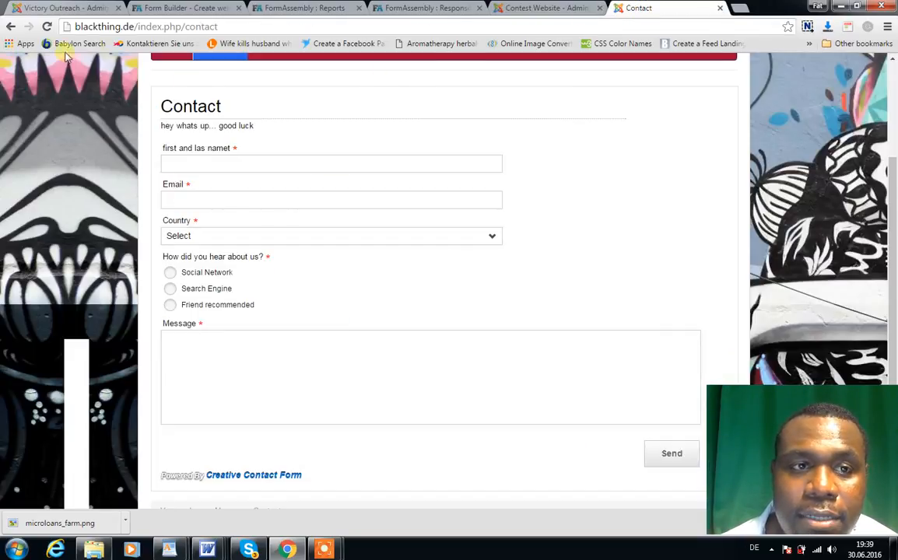
{"action": "left_click", "coordinate": [47, 28]}
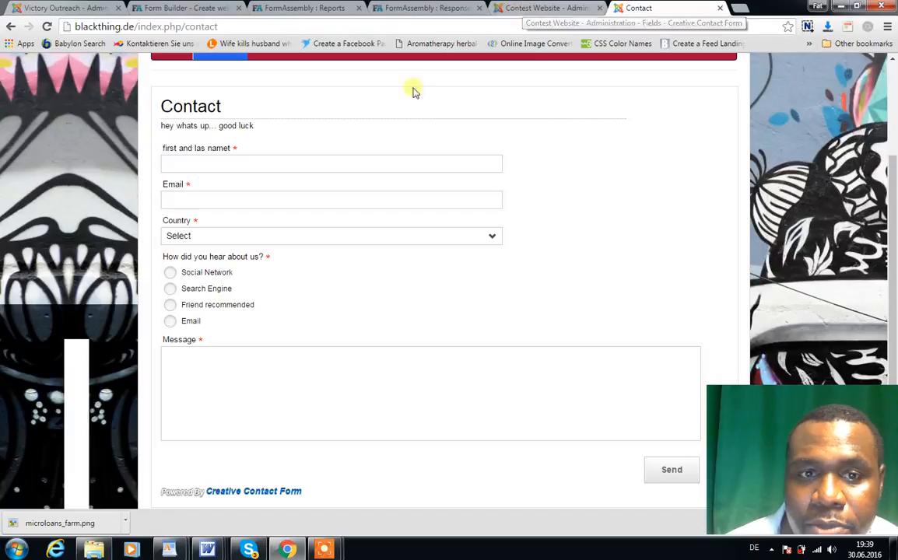
{"action": "scroll", "coordinate": [328, 191], "scroll_direction": "up", "scroll_amount": 1}
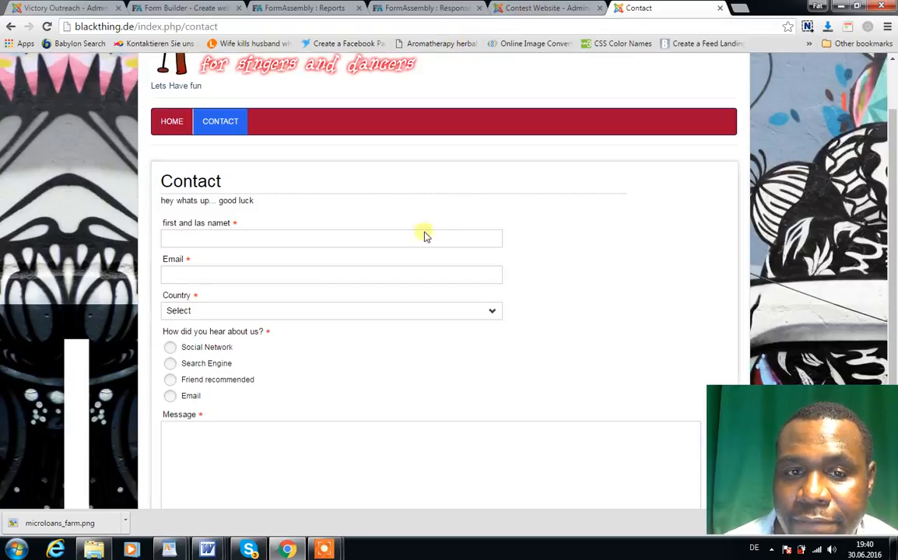
{"action": "left_click", "coordinate": [516, 9]}
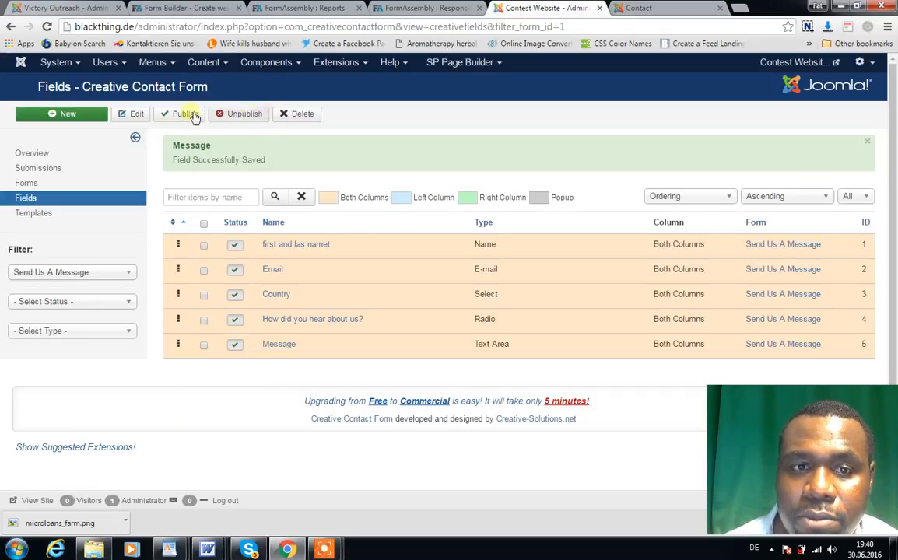
{"action": "left_click", "coordinate": [79, 63]}
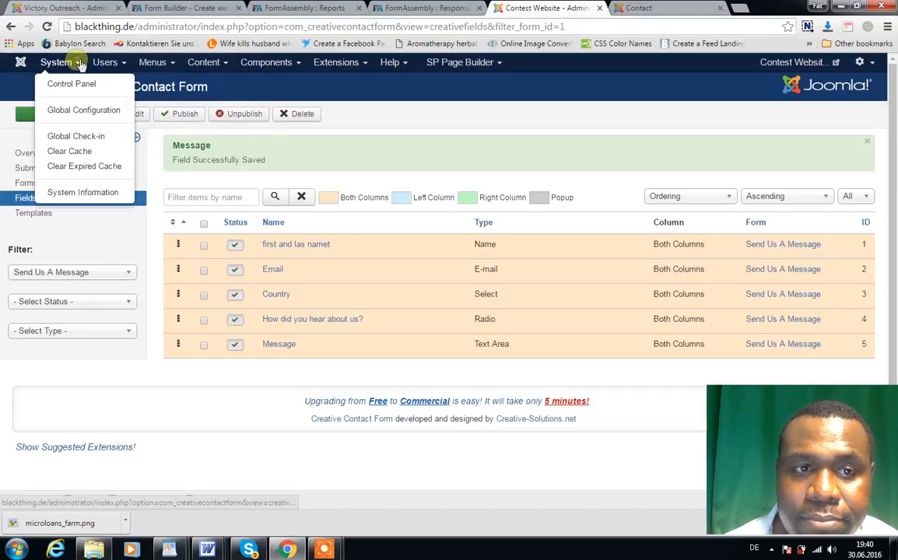
{"action": "left_click", "coordinate": [80, 112]}
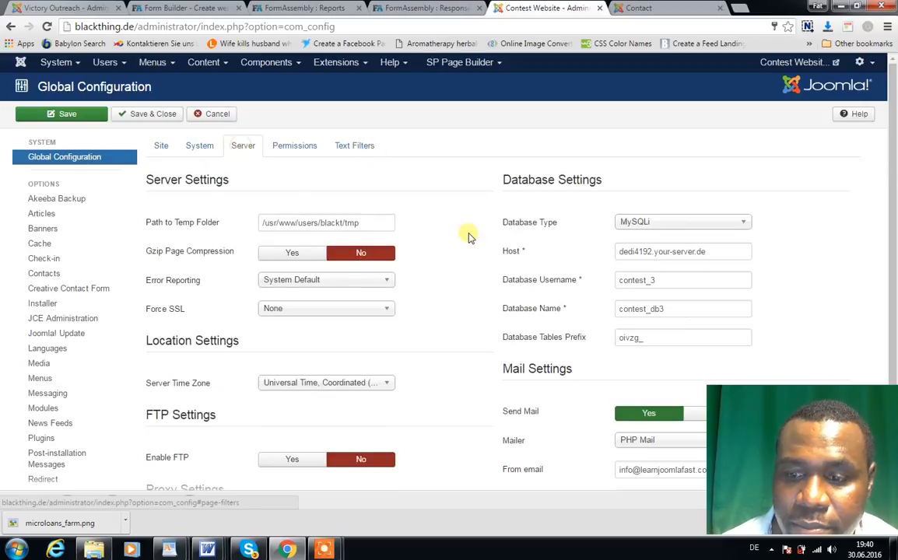
{"action": "left_click_drag", "start_coordinate": [789, 455], "coordinate": [56, 444]}
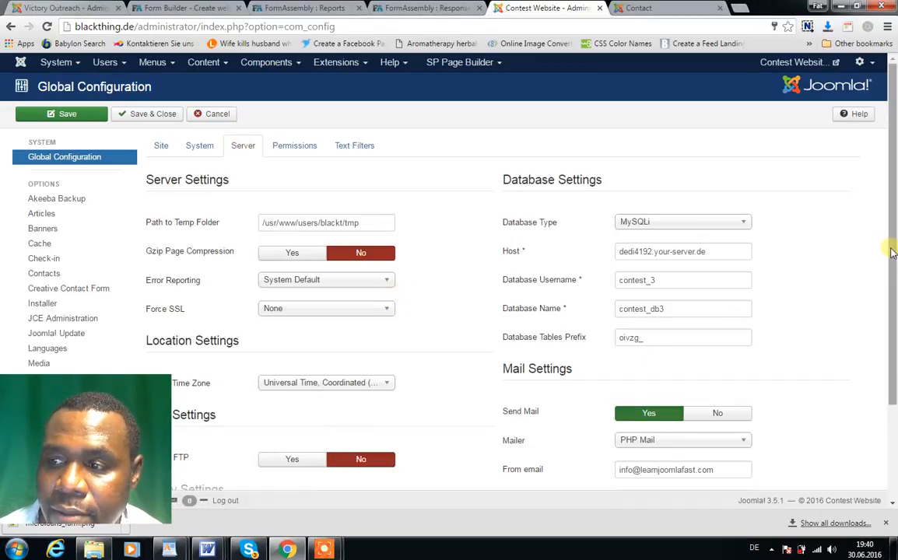
{"action": "left_click_drag", "start_coordinate": [888, 244], "coordinate": [895, 344]}
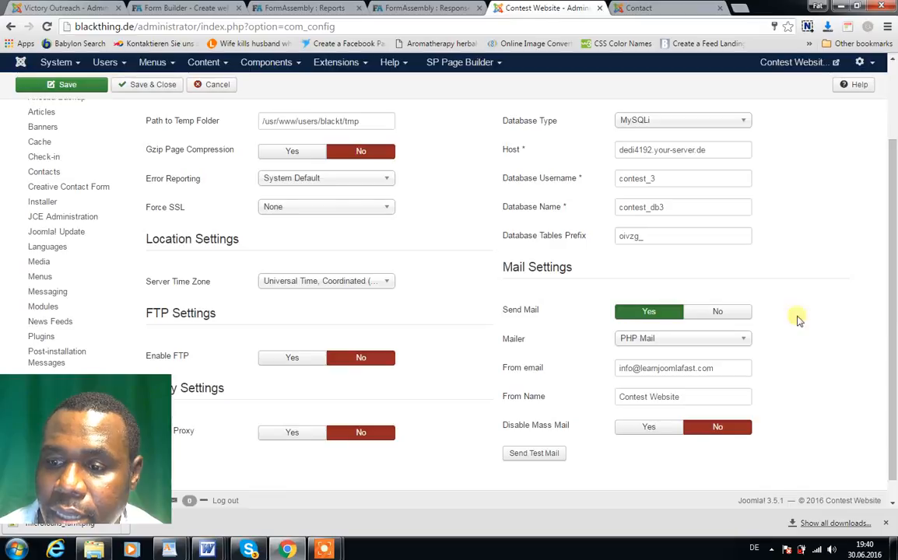
{"action": "left_click_drag", "start_coordinate": [712, 370], "coordinate": [622, 377]}
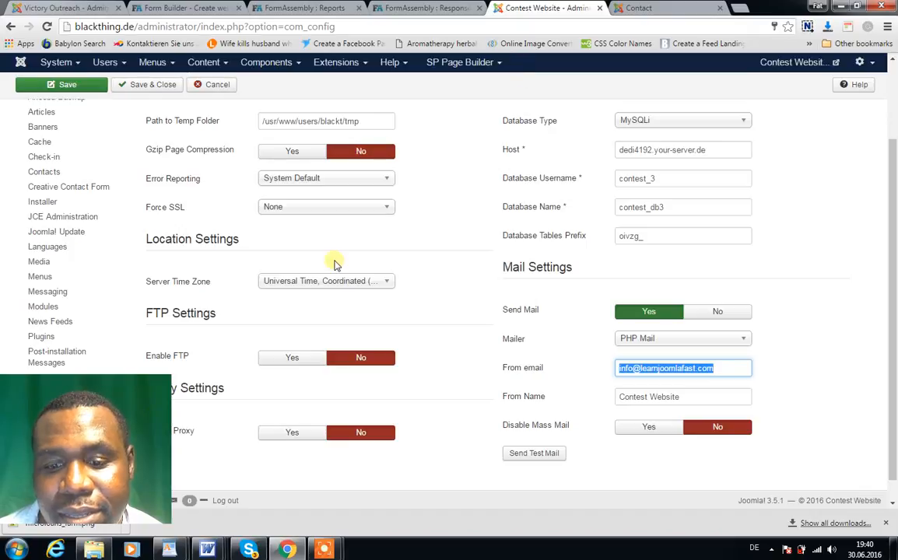
{"action": "mouse_move", "coordinate": [325, 554]}
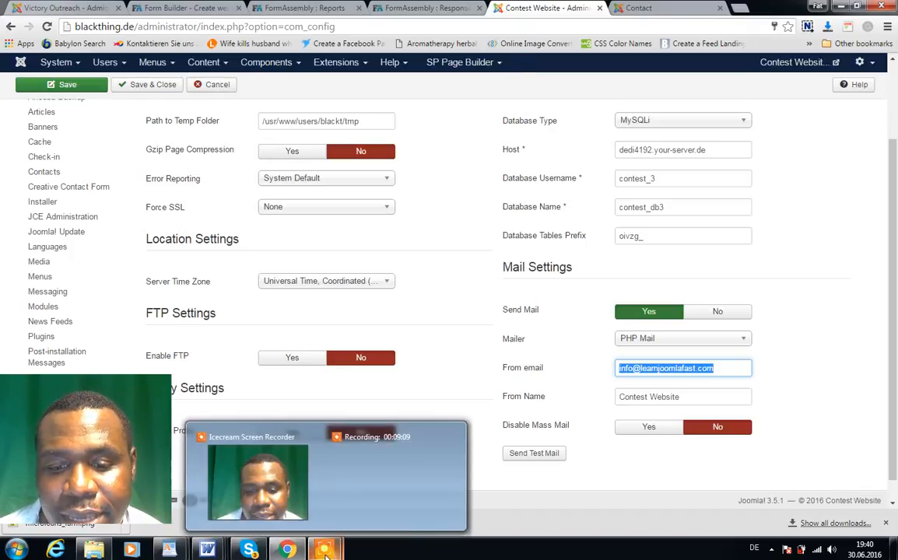
{"action": "left_click", "coordinate": [345, 484]}
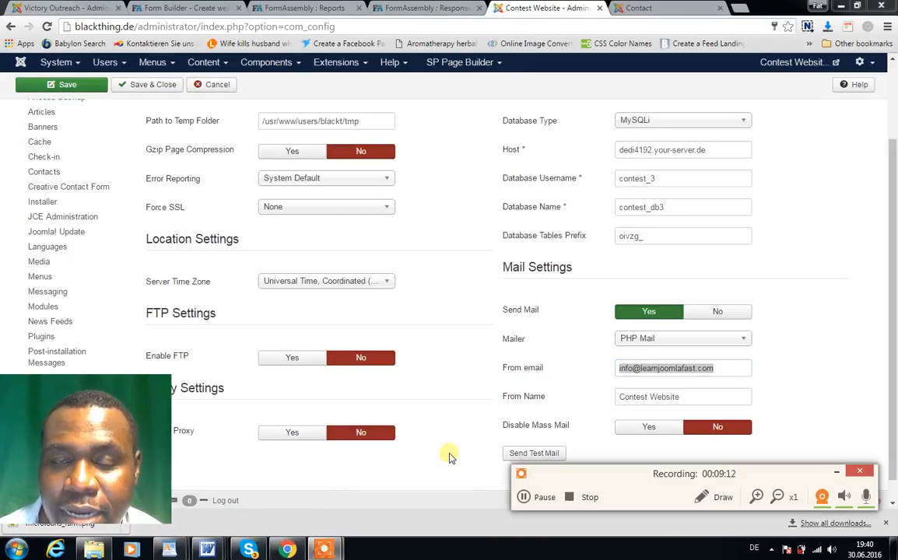